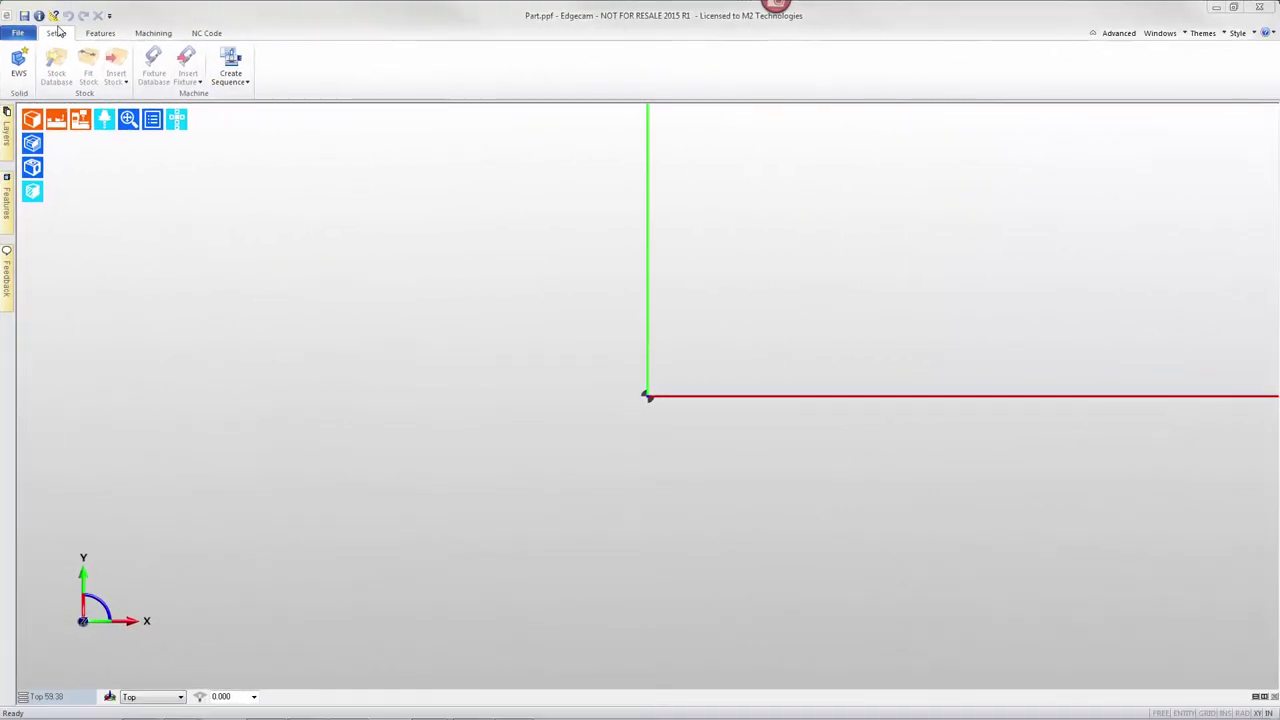
- Open adapter plate.ipt and move its datum to the middle XY position at the part centre
click(26, 35)
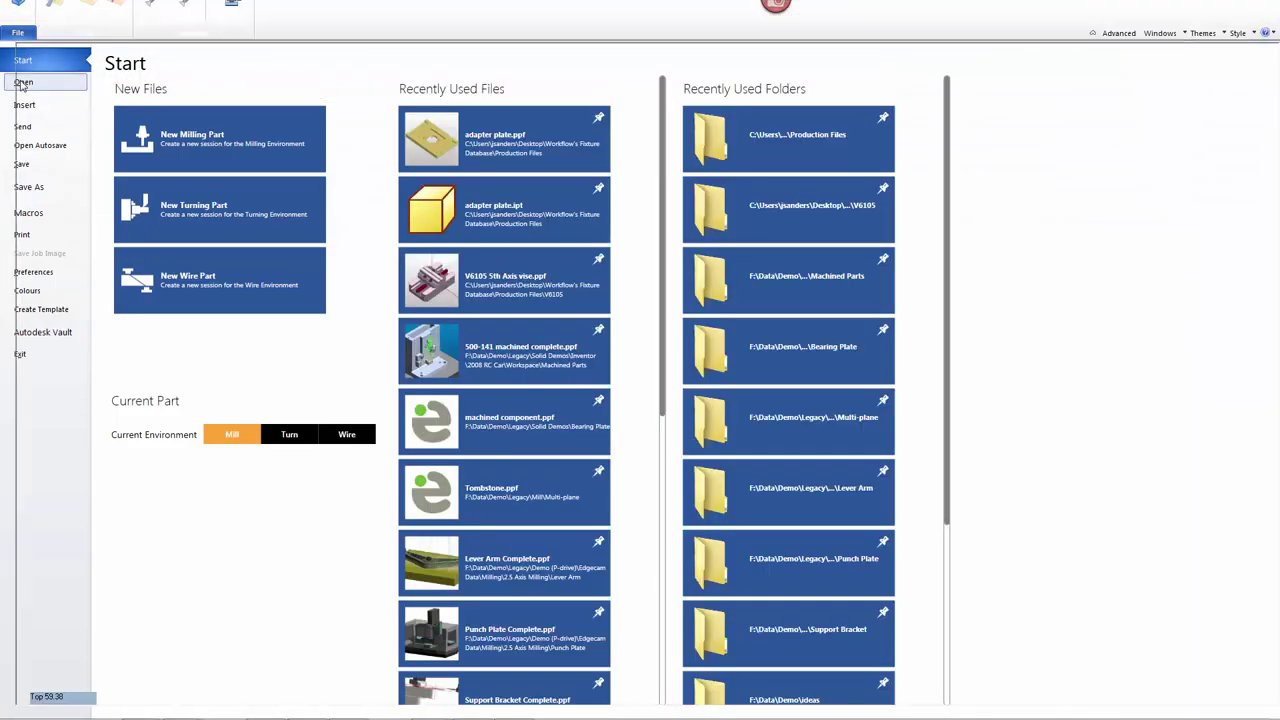
click(20, 80)
click(510, 295)
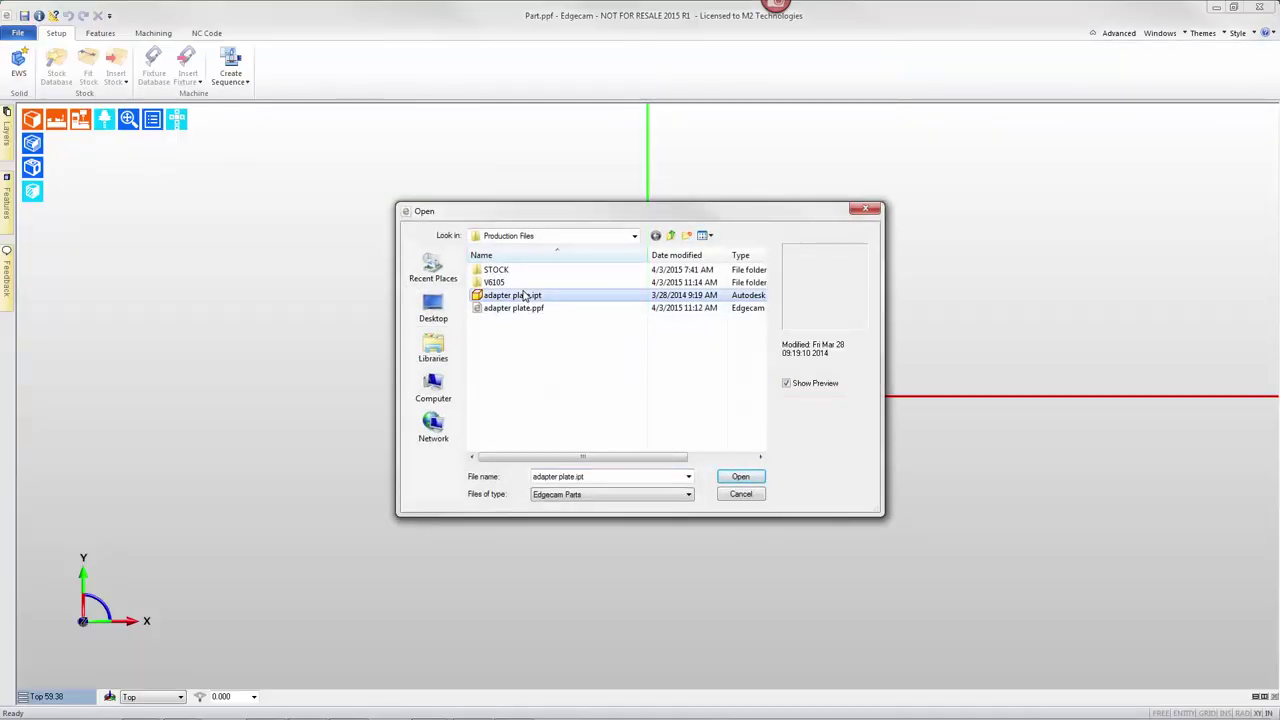
click(740, 479)
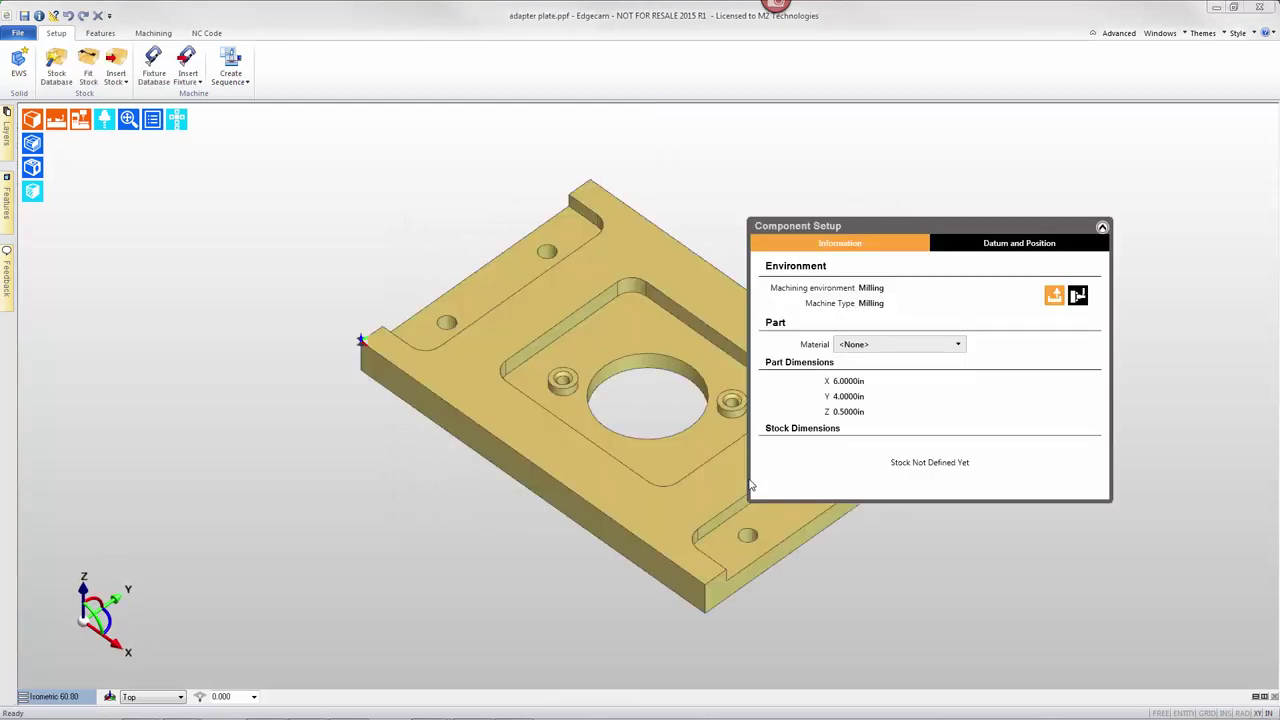
click(981, 247)
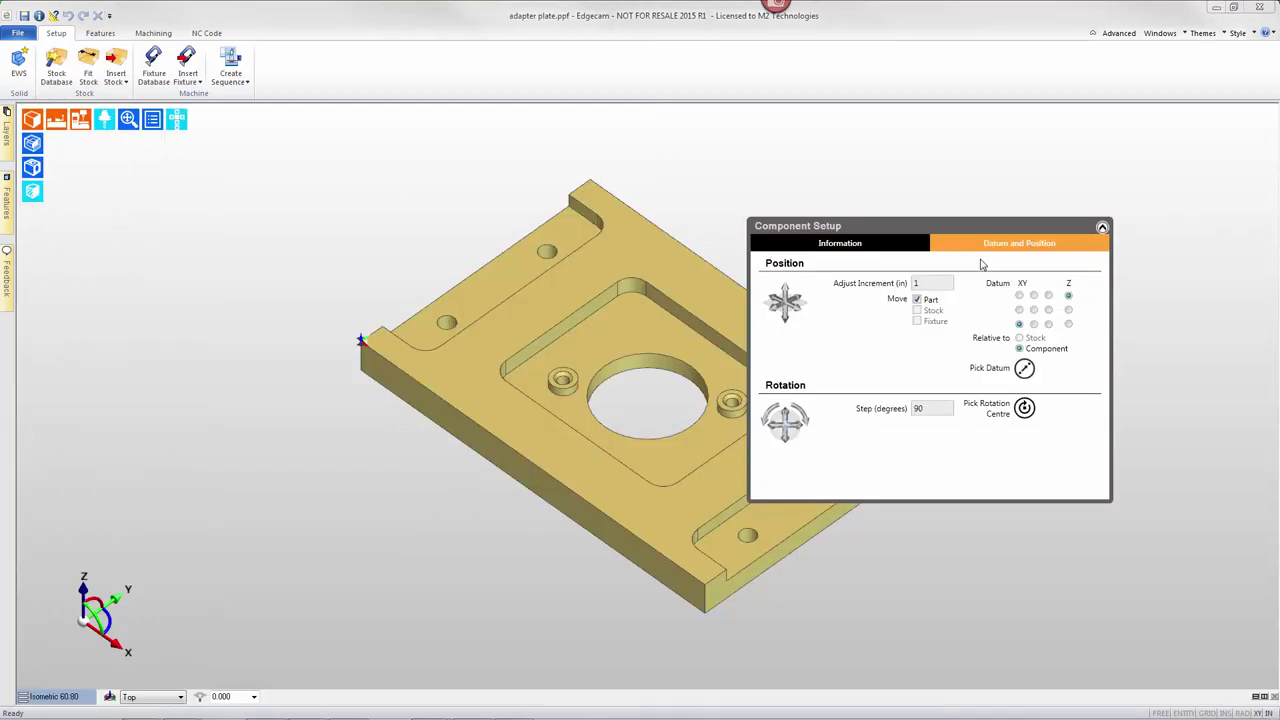
click(1035, 312)
- Fit the default 6 × 4 × 0.5 in stock around the plate and open the Fixture Database
click(89, 77)
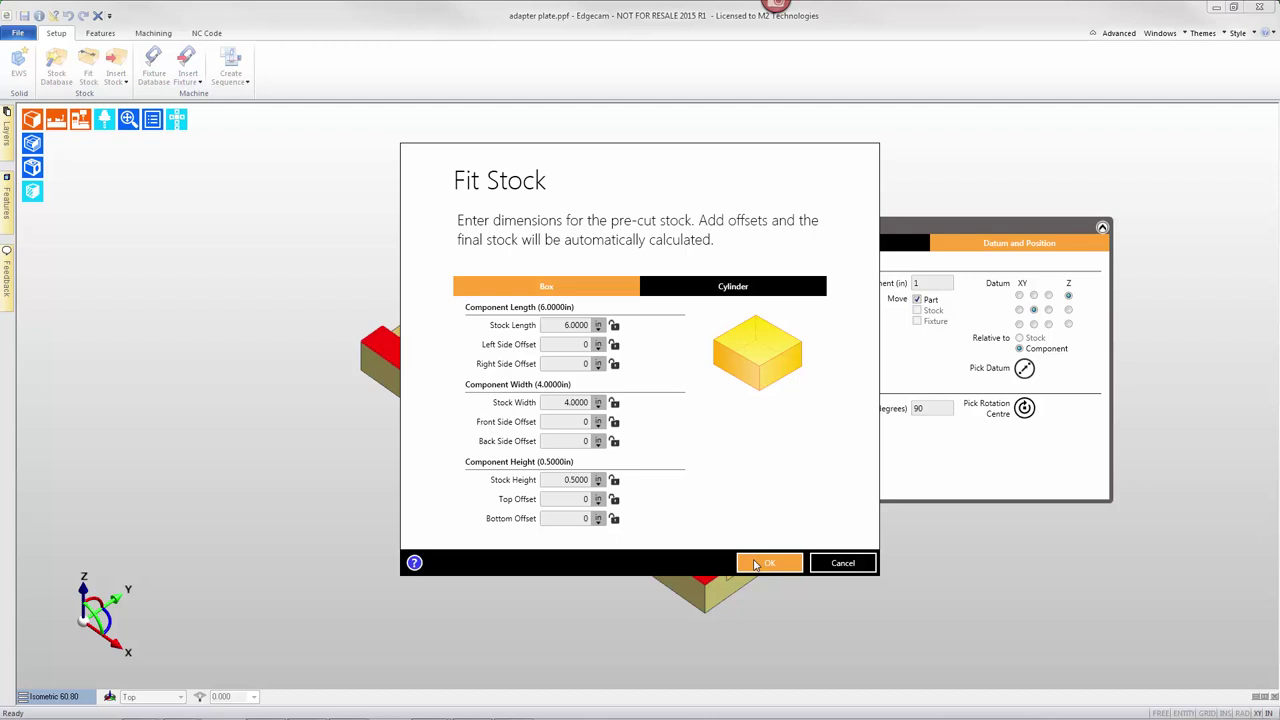
click(757, 564)
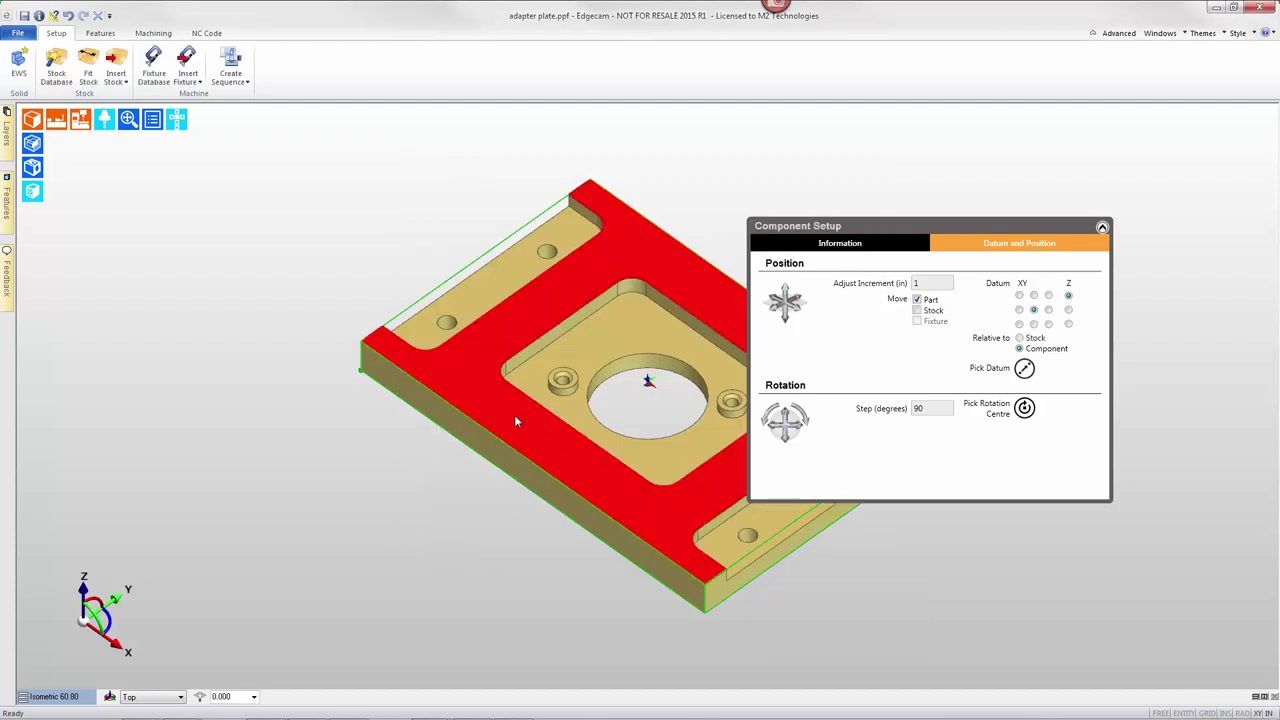
click(152, 68)
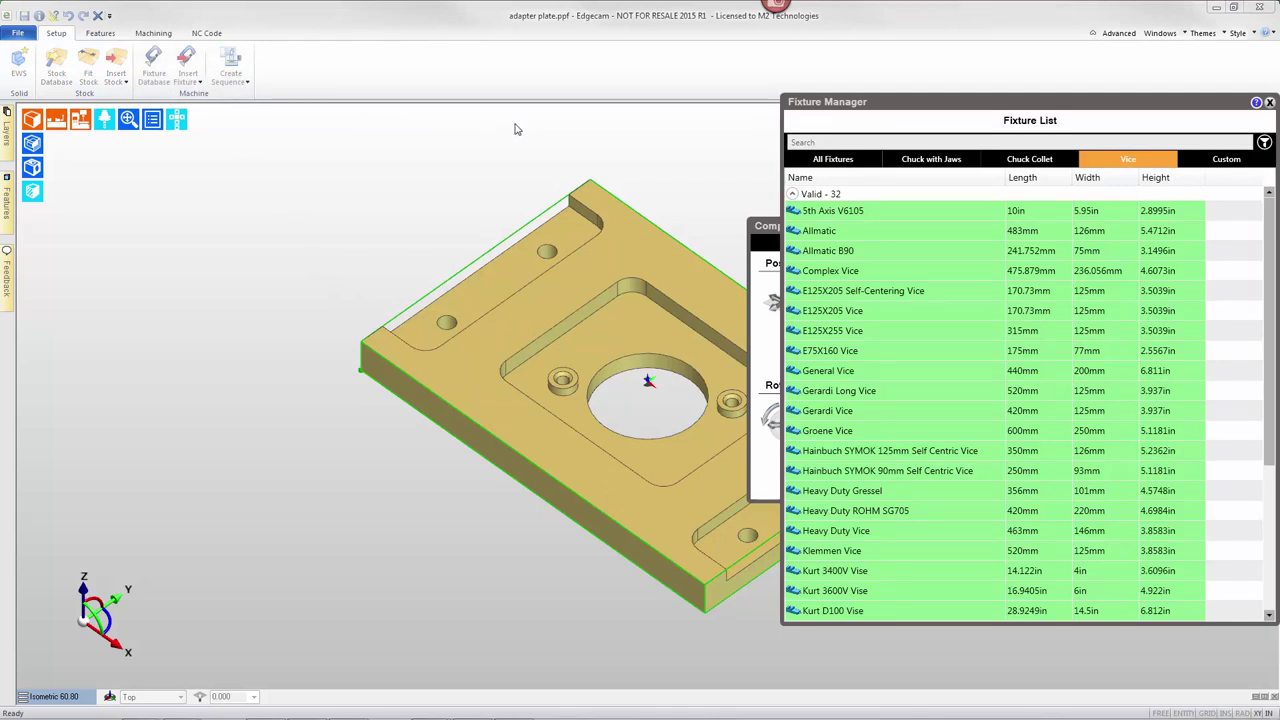
click(914, 168)
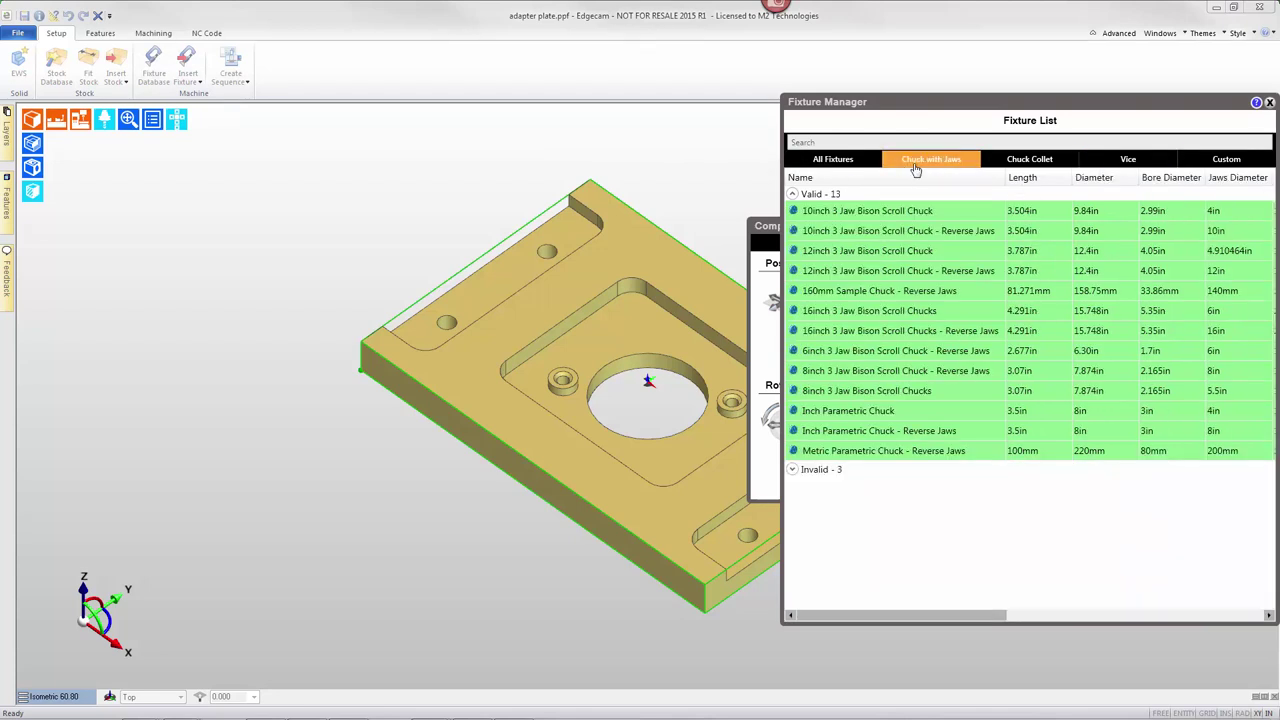
click(1048, 165)
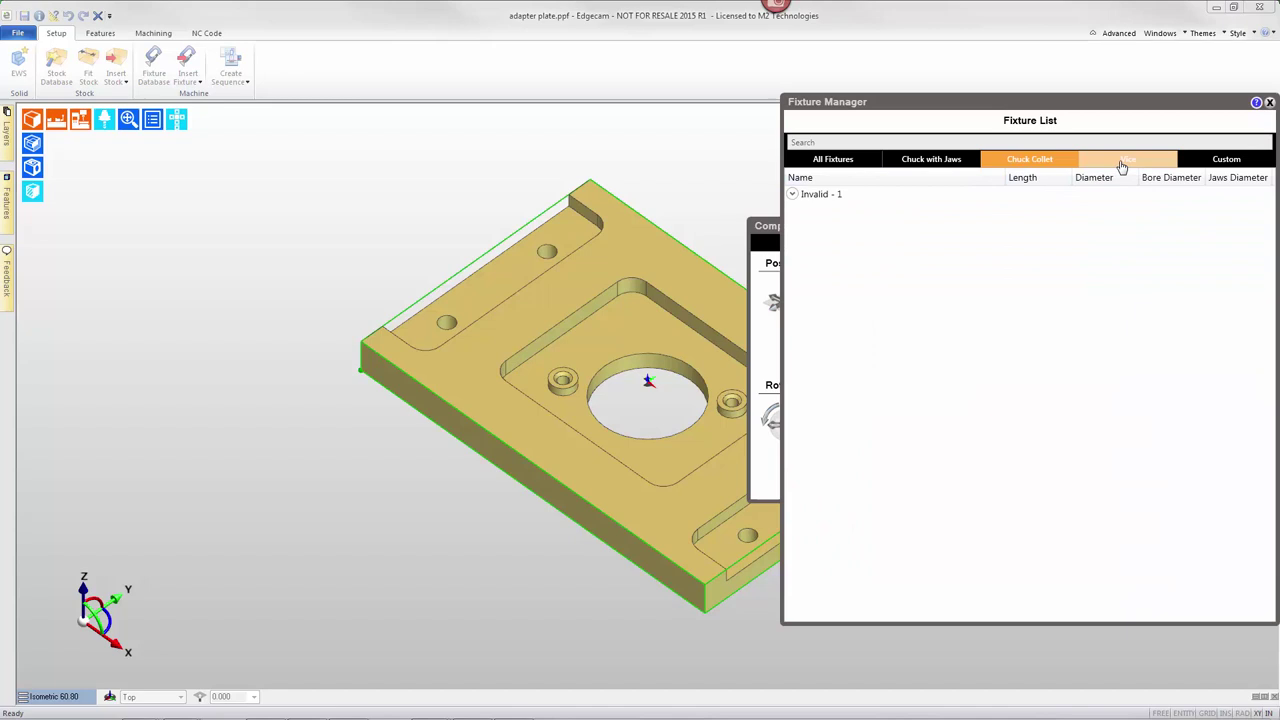
click(1121, 166)
click(1211, 163)
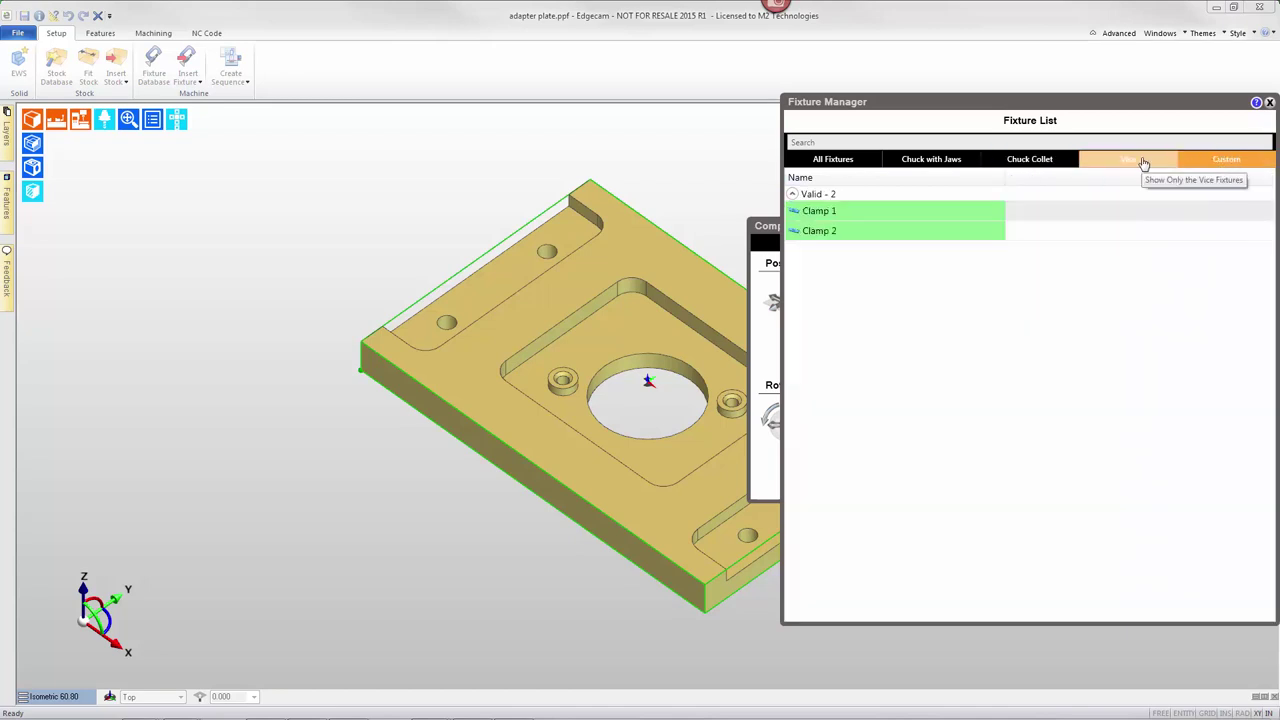
click(1144, 163)
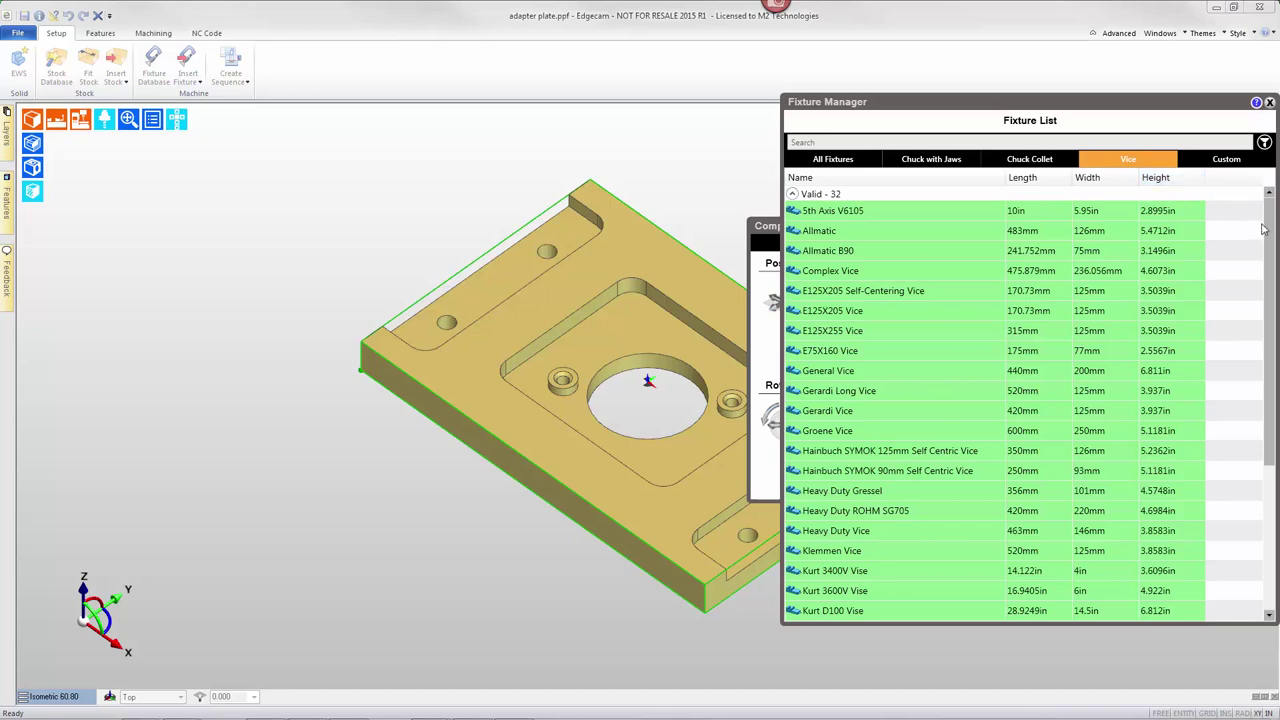
scroll(1270, 247, down, 4)
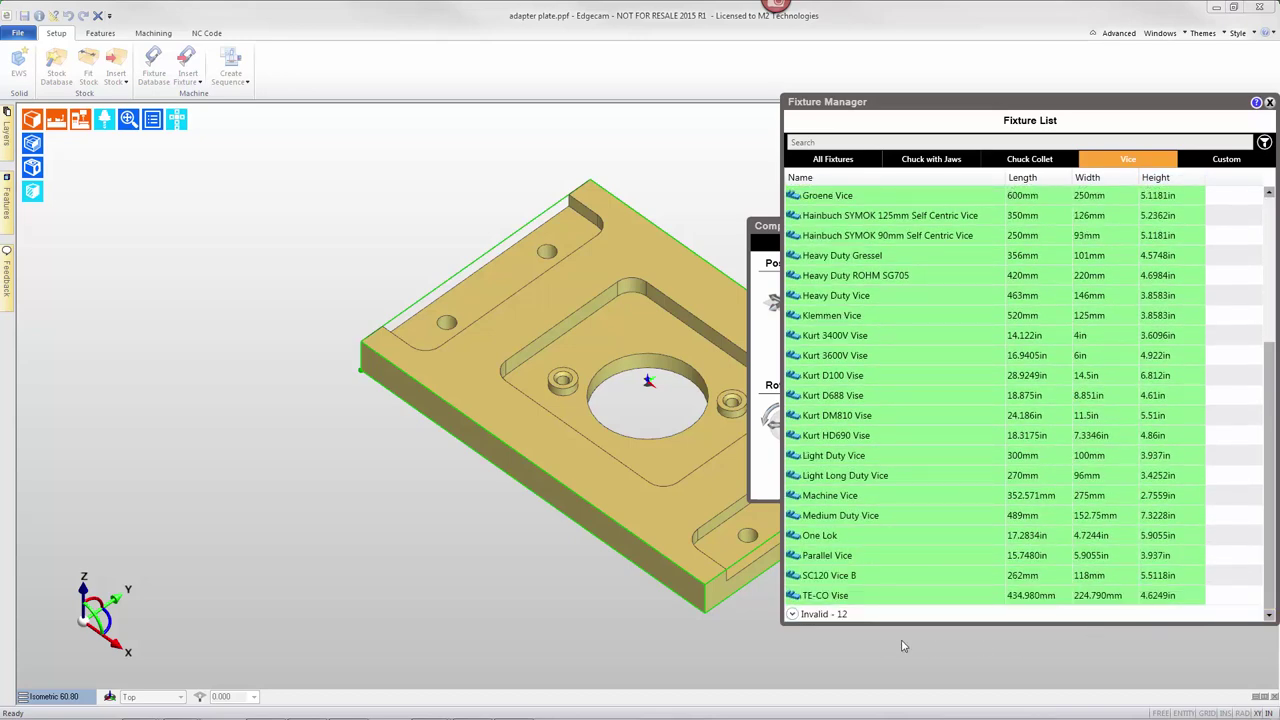
click(836, 615)
scroll(838, 615, down, 3)
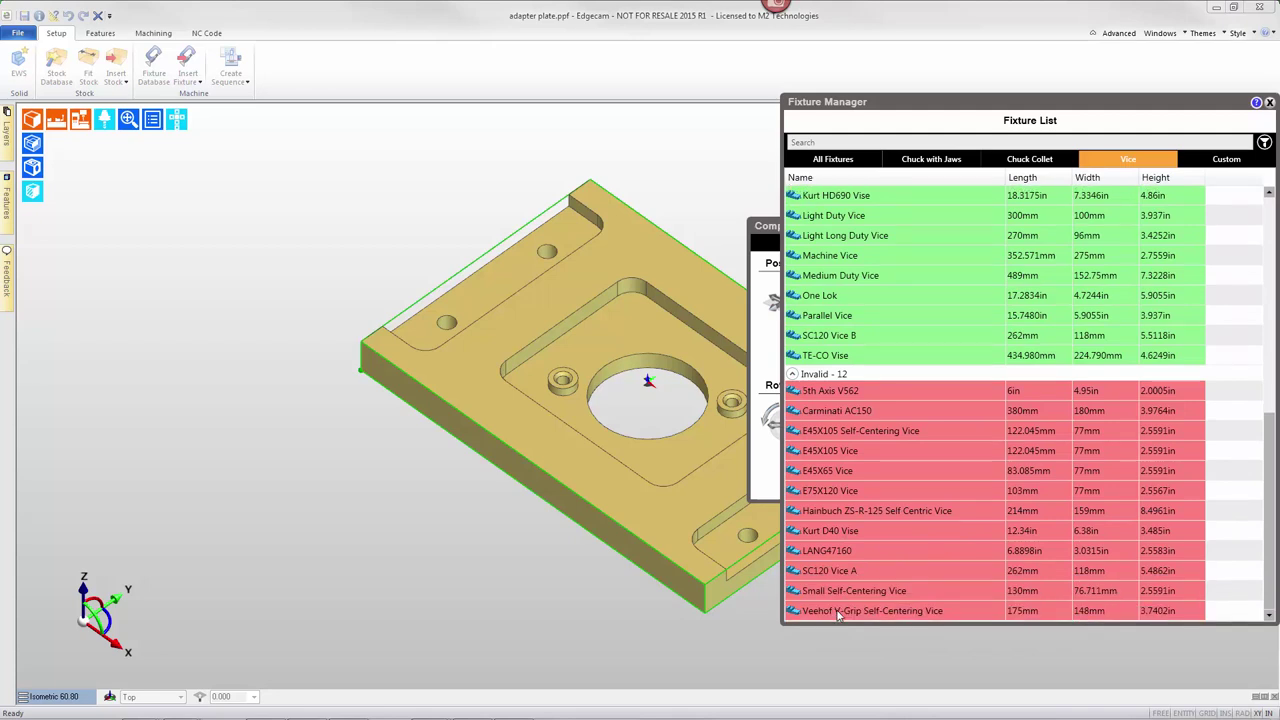
scroll(838, 615, up, 4)
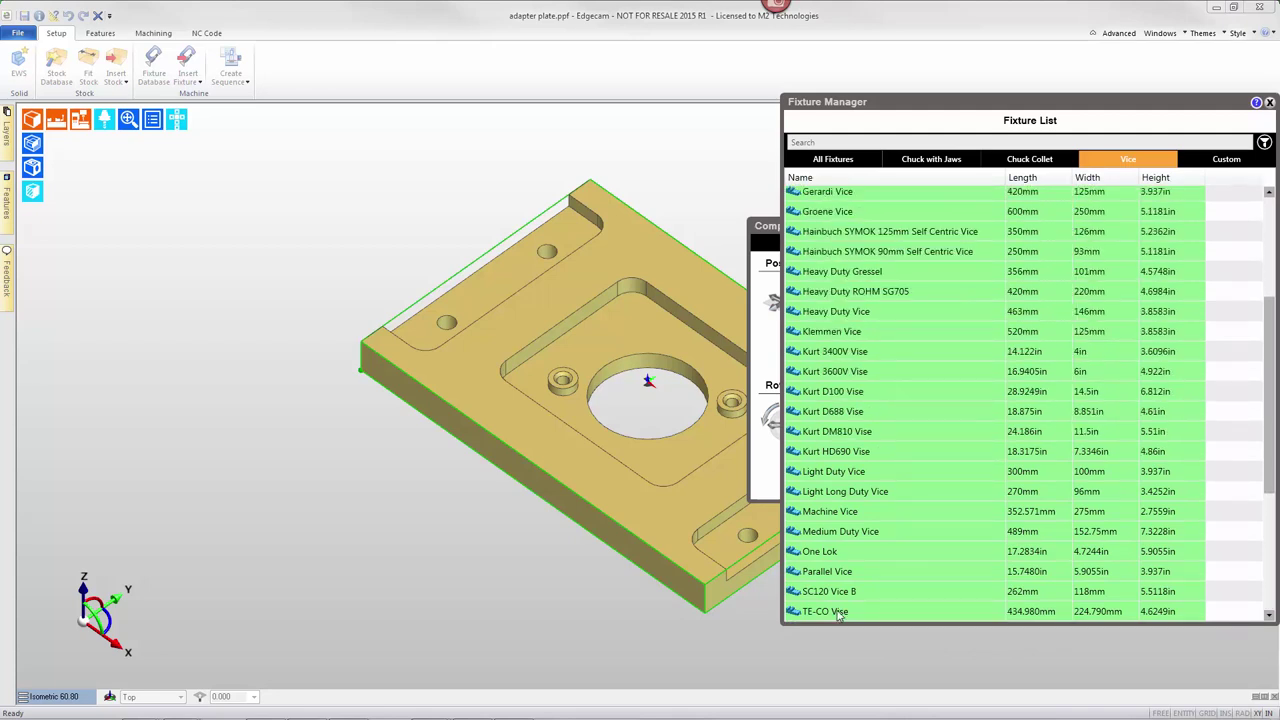
click(826, 411)
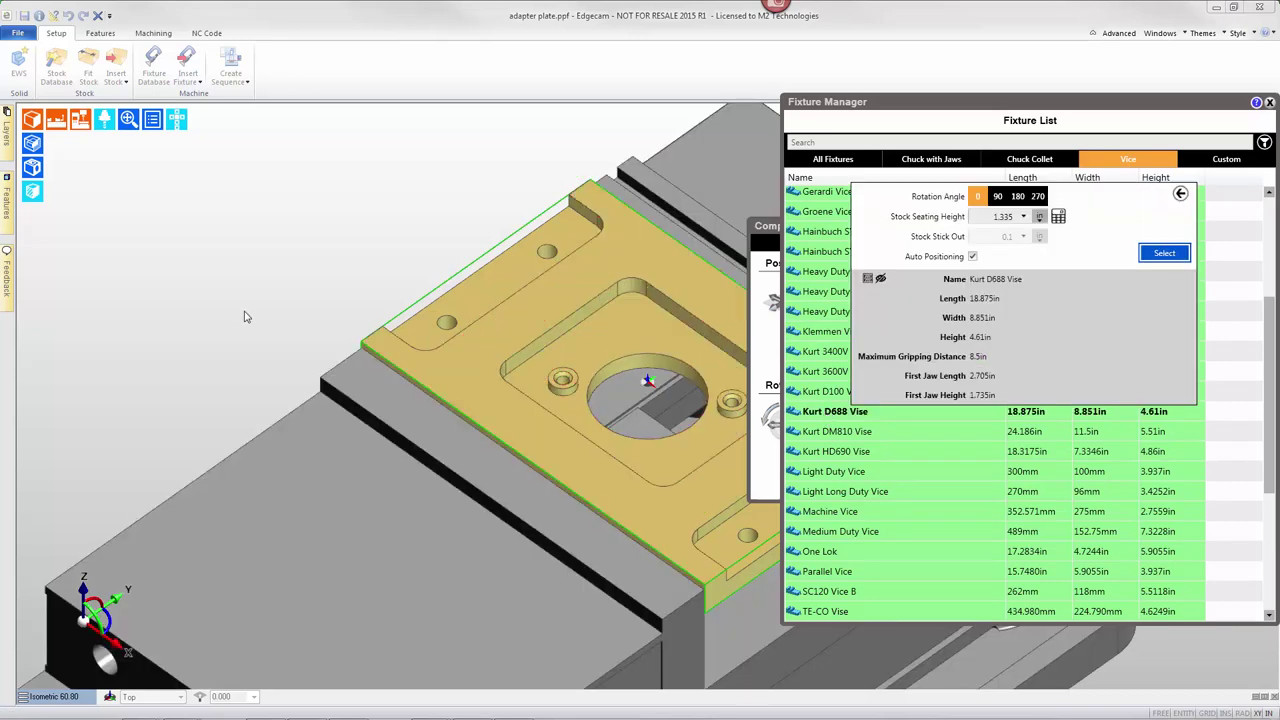
- Try the Kurt D688 vise at 90°, 180° and 270° rotation, then return it to 0°
scroll(250, 317, down, 5)
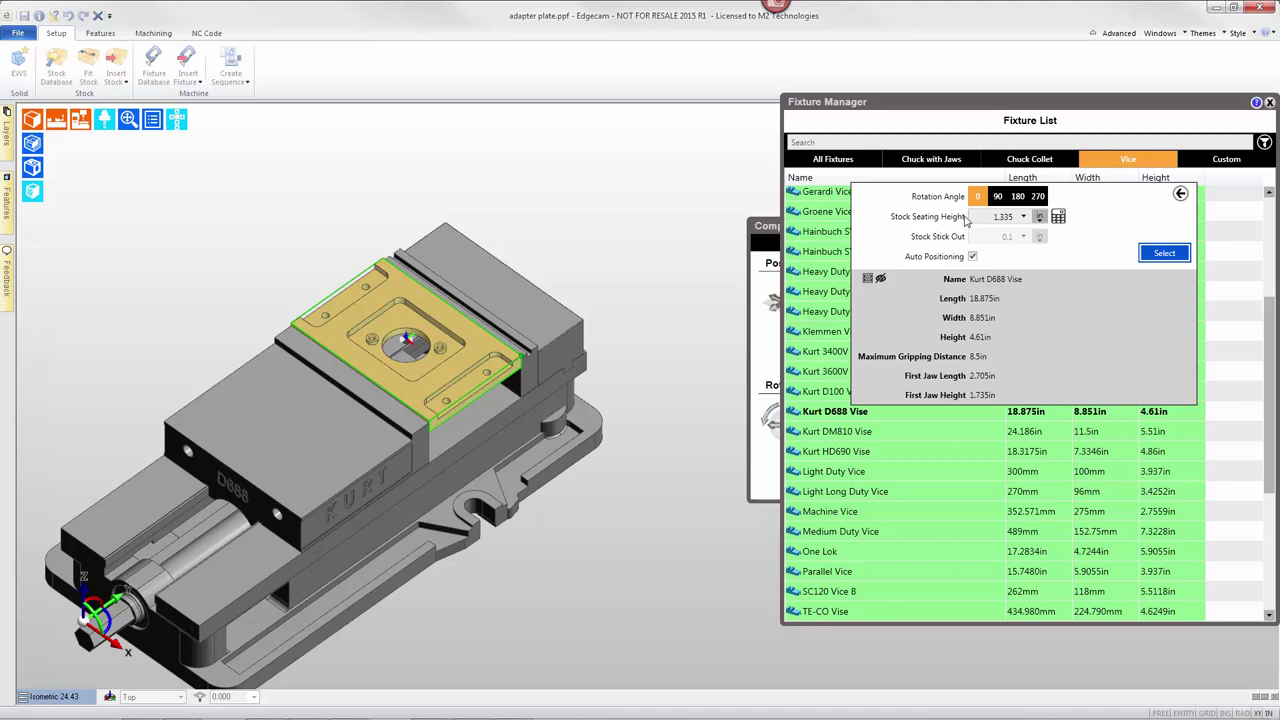
click(997, 197)
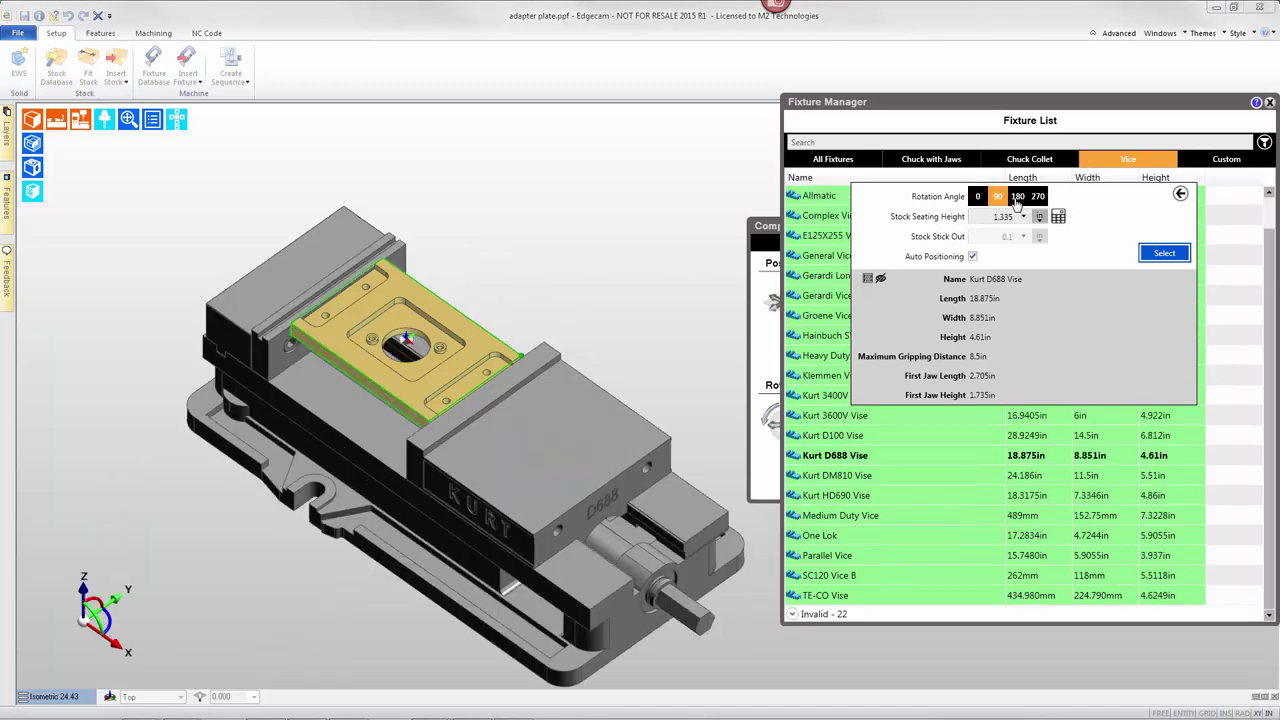
click(1018, 199)
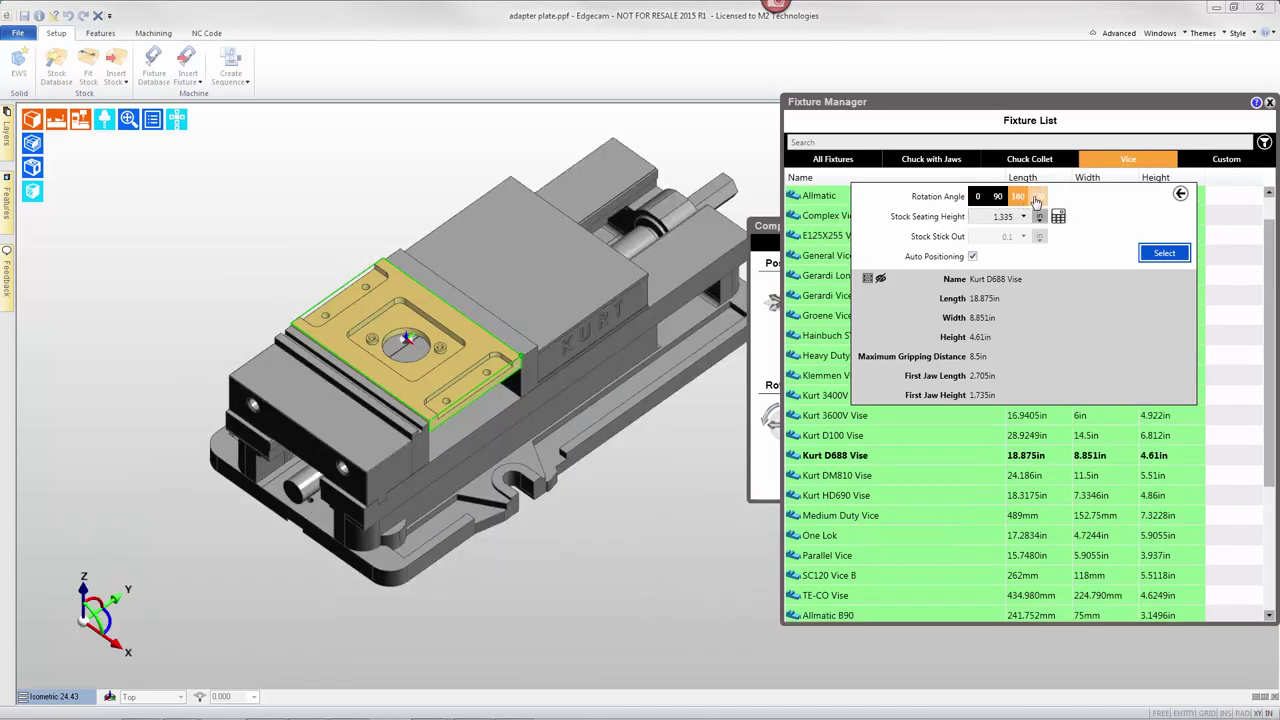
click(1038, 197)
click(977, 197)
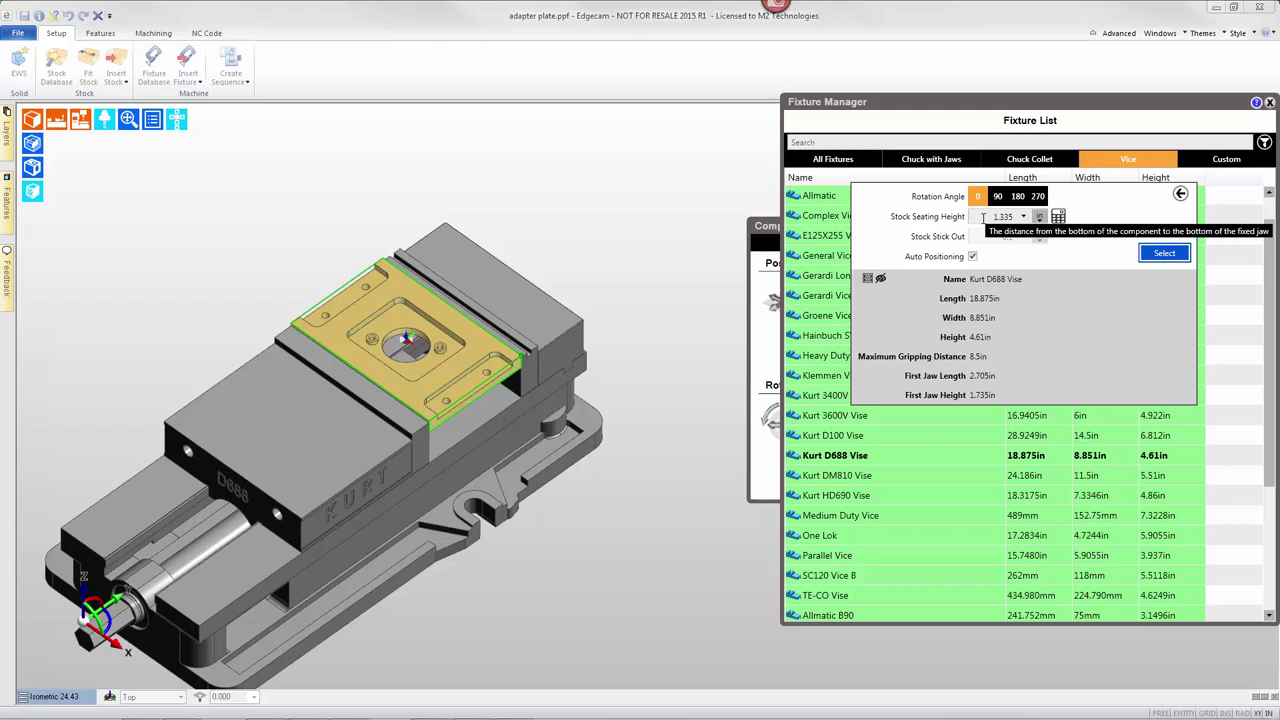
- Set the stock seating height to 1, giving a stick-out of -0.235
click(984, 218)
text(1.25)
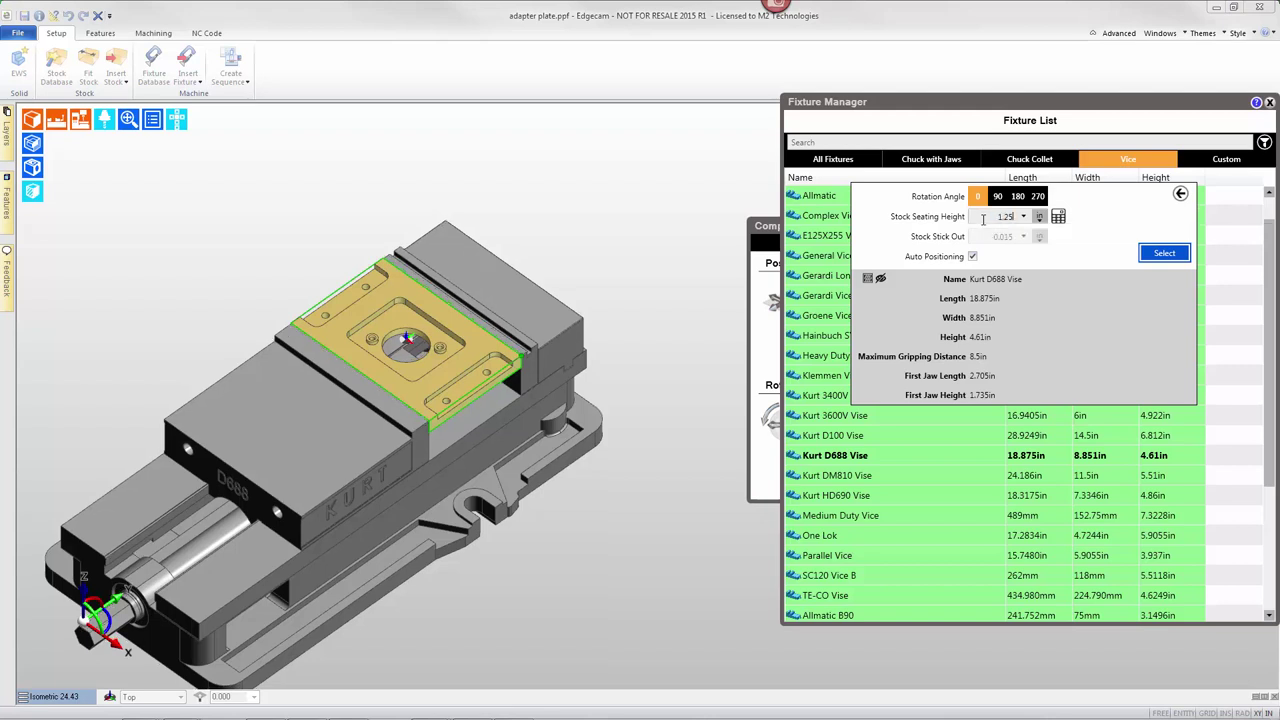
key(BackSpace)
key(BackSpace)
key(BackSpace)
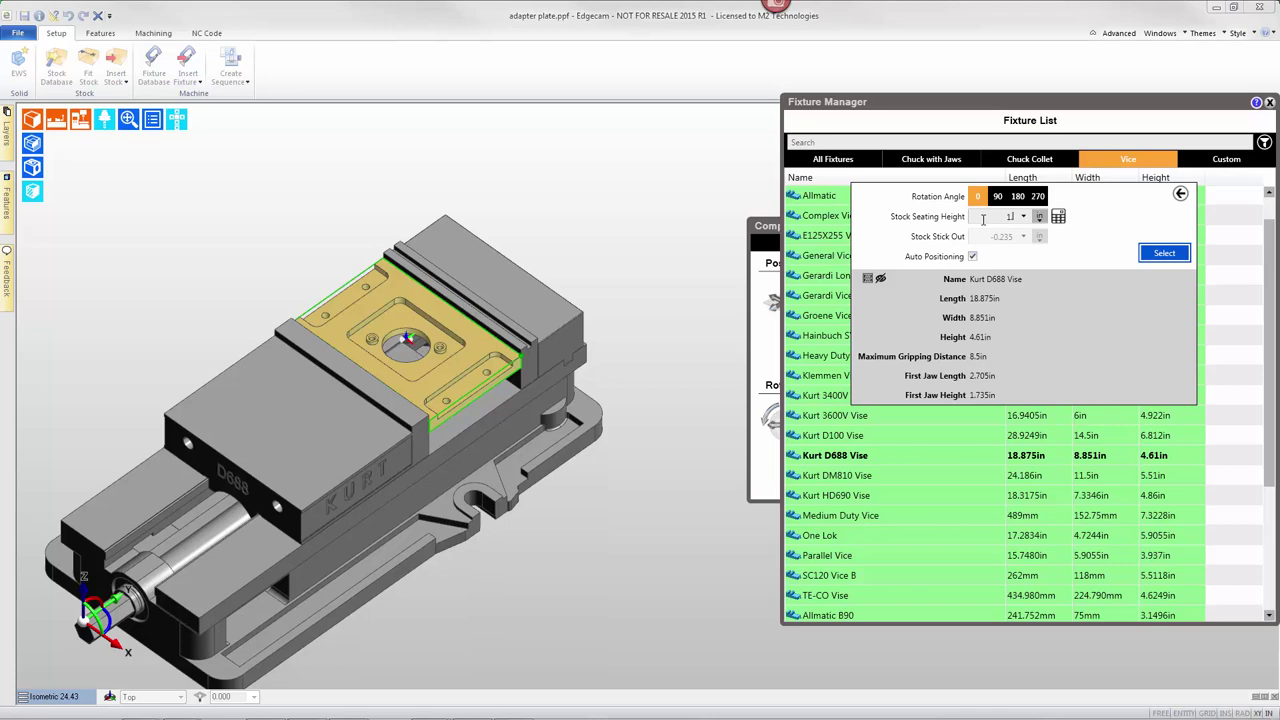
- View from the right and set stock stick-out to 0.125, raising the seating height to 1.36
click(176, 119)
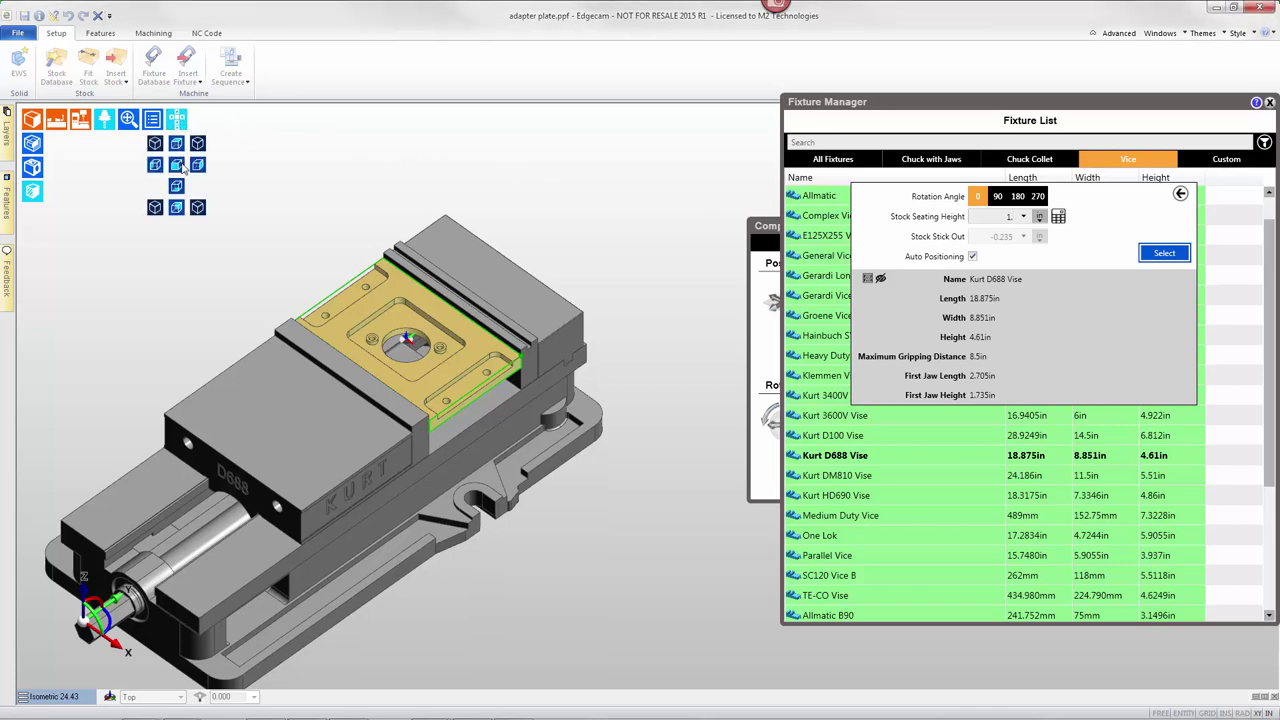
click(197, 164)
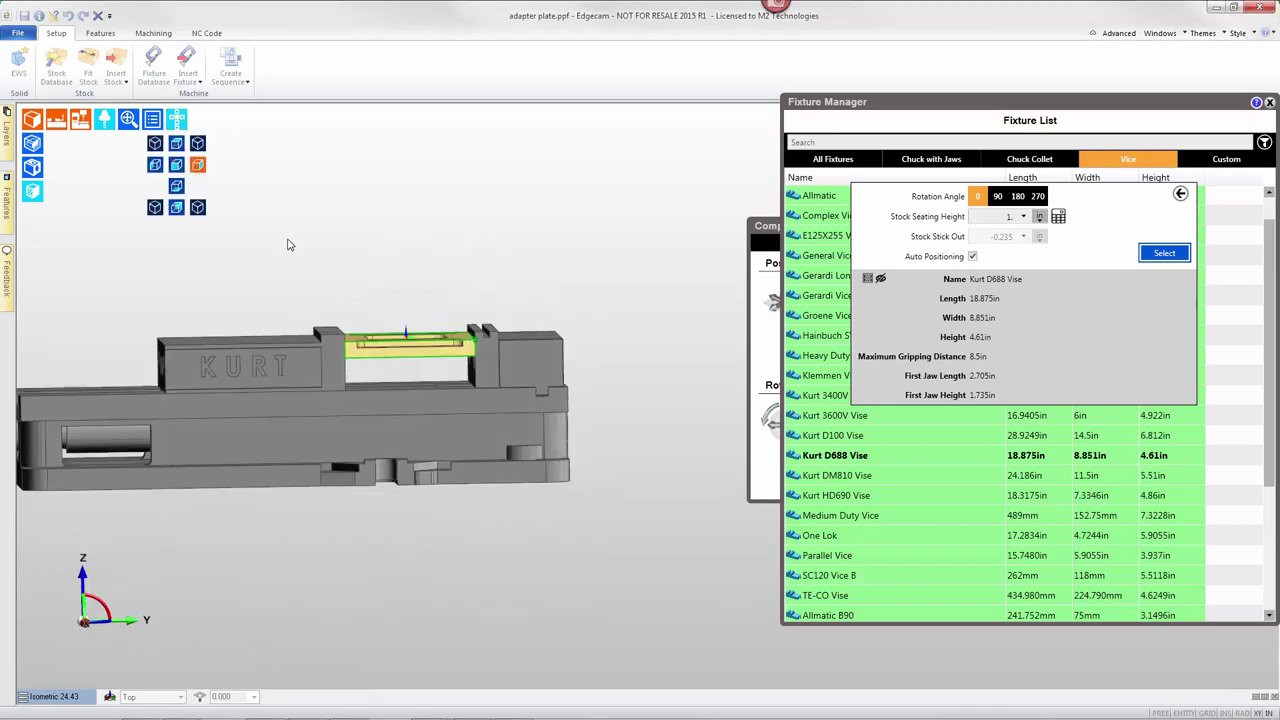
scroll(392, 364, up, 5)
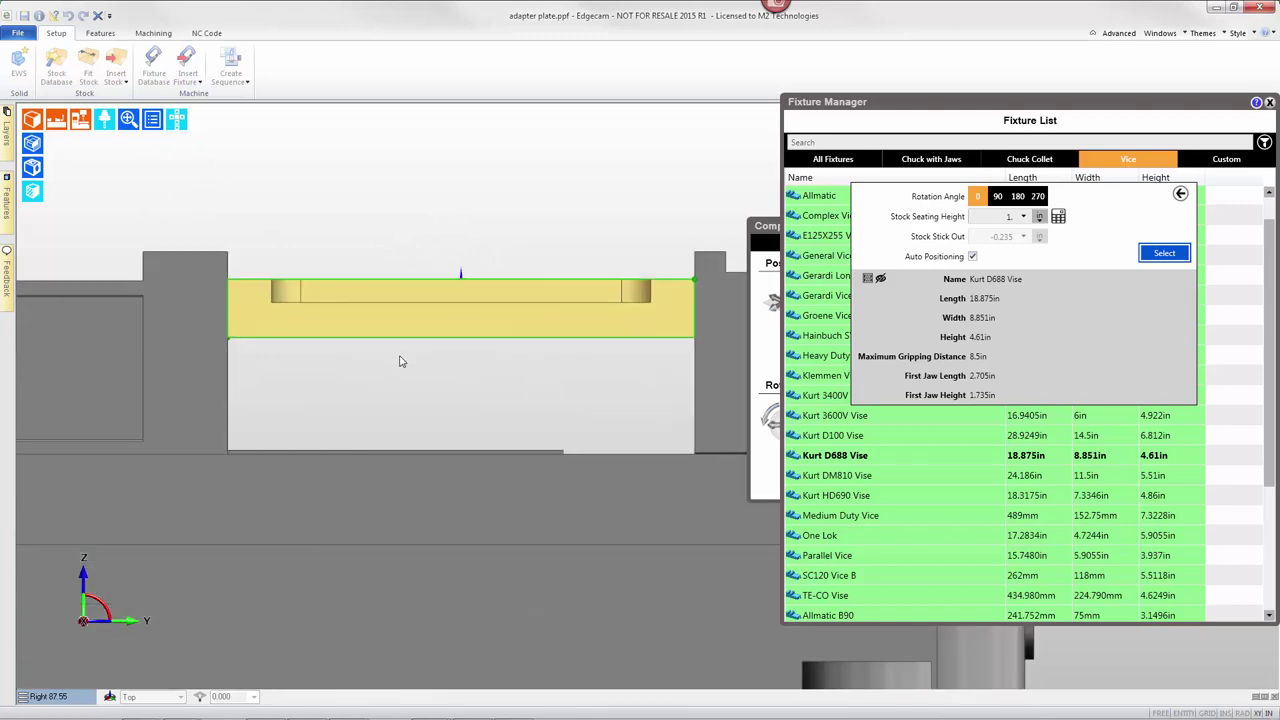
click(1024, 219)
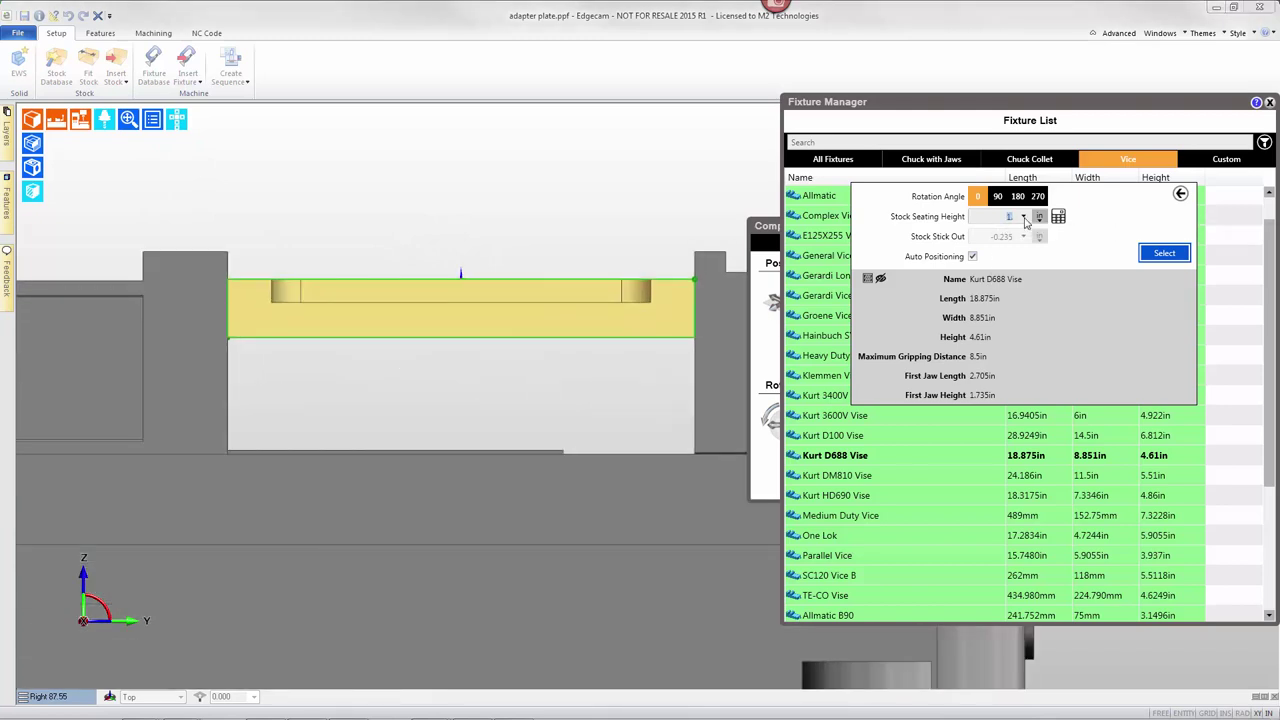
text(1.5)
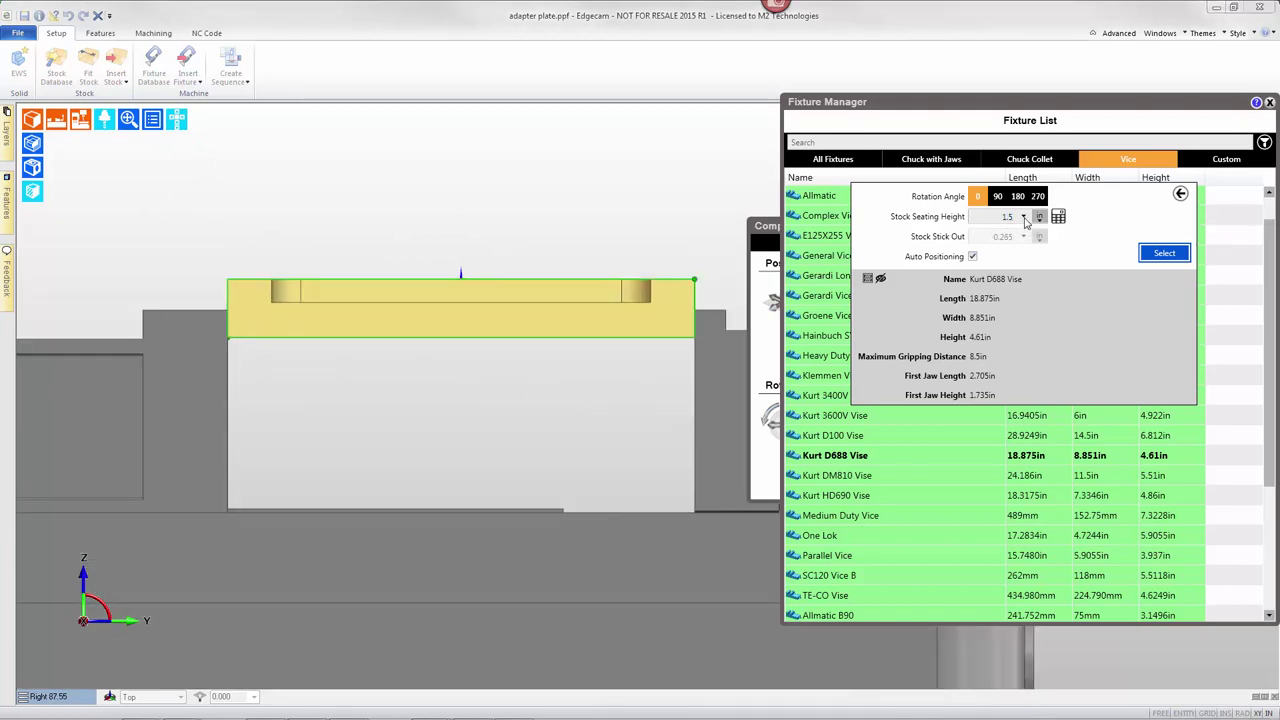
click(985, 236)
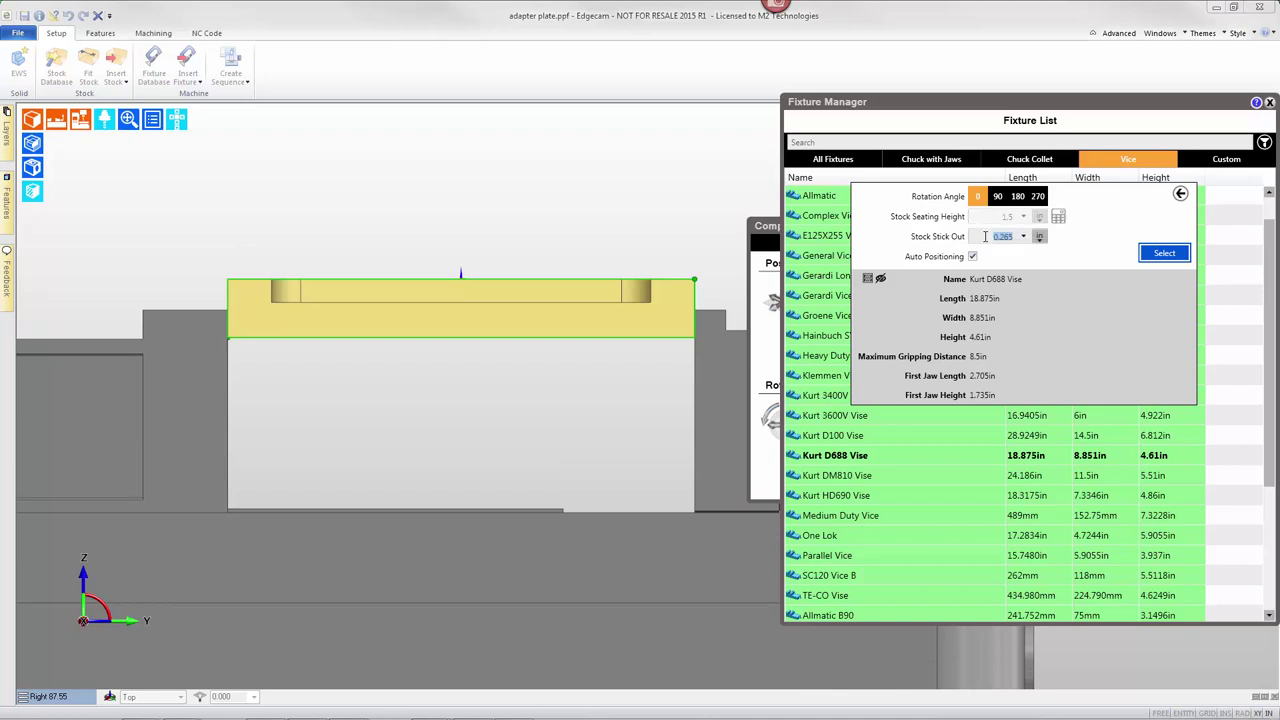
text(0.125)
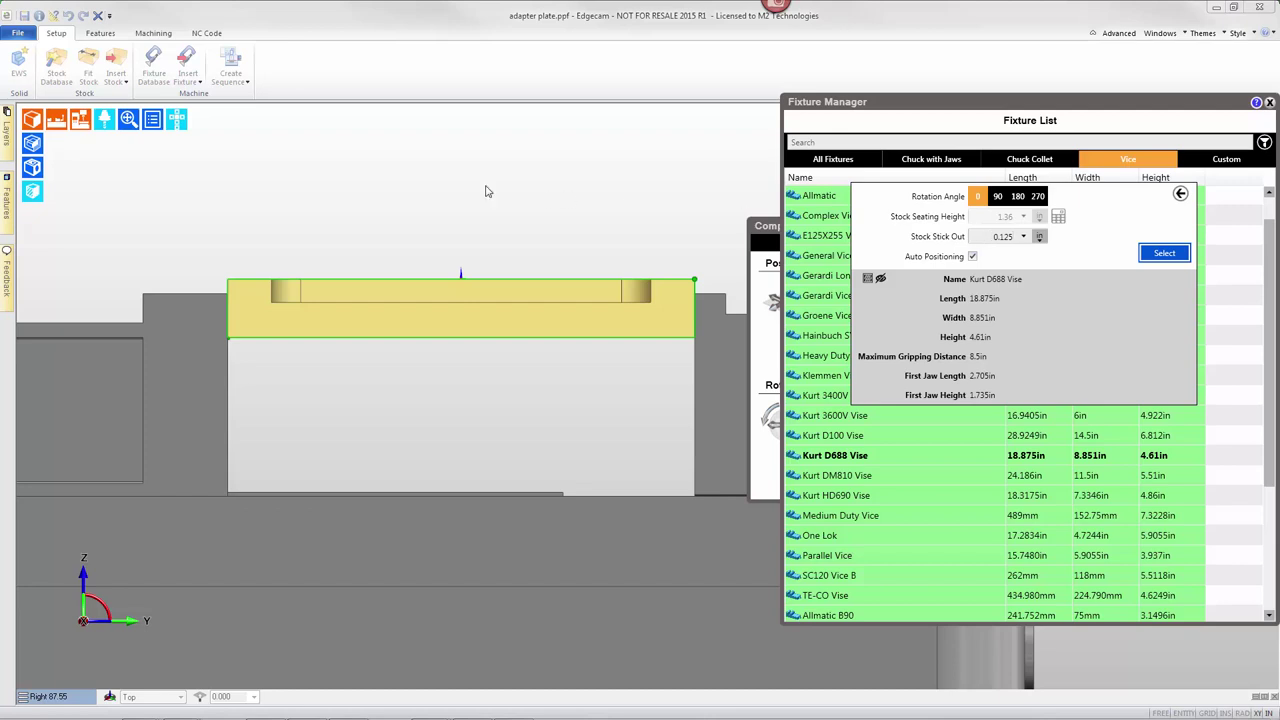
- Hide the vise, tilt to a 3-D view, then show the vise holding the plate again
click(70, 121)
scroll(309, 273, down, 3)
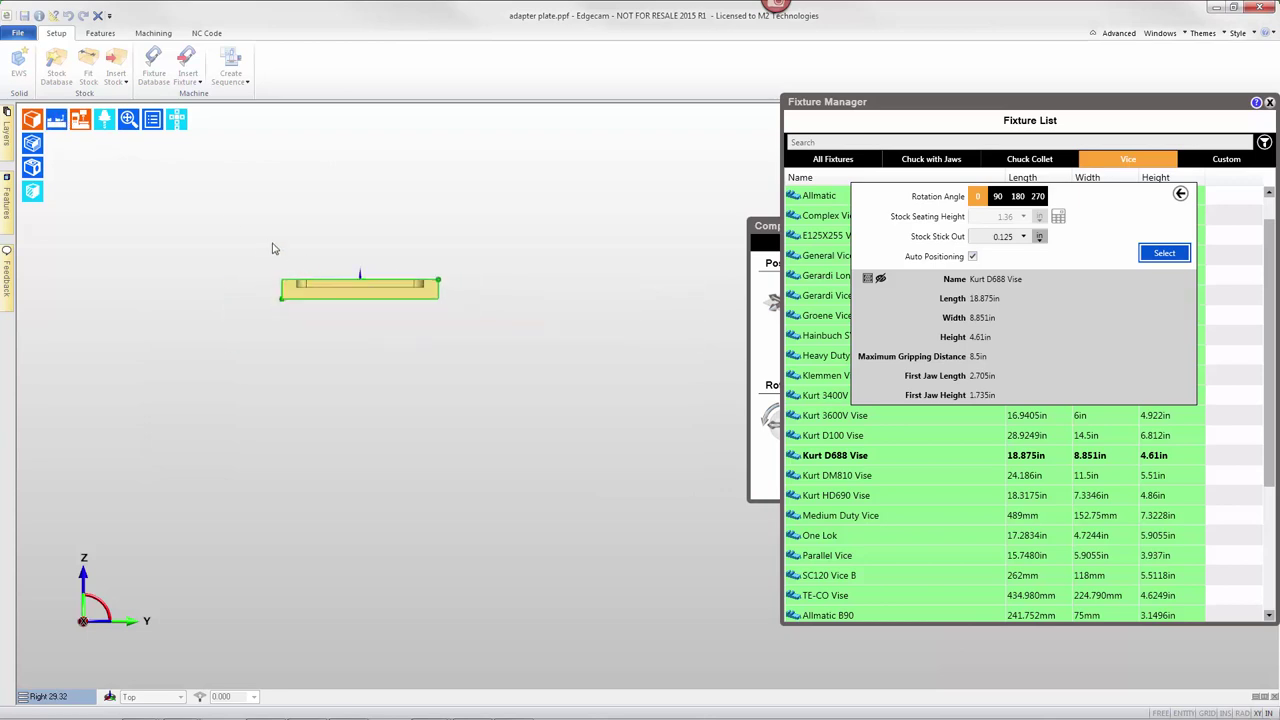
middle_drag(277, 249, 339, 297)
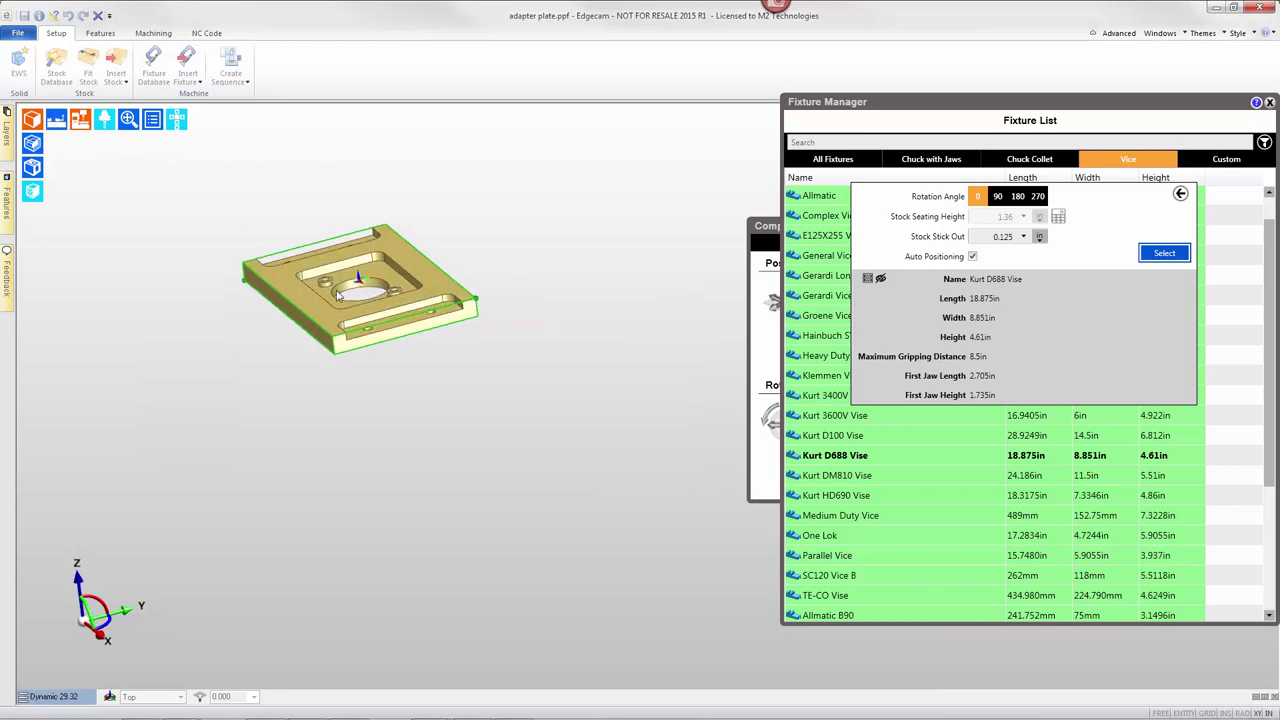
click(56, 121)
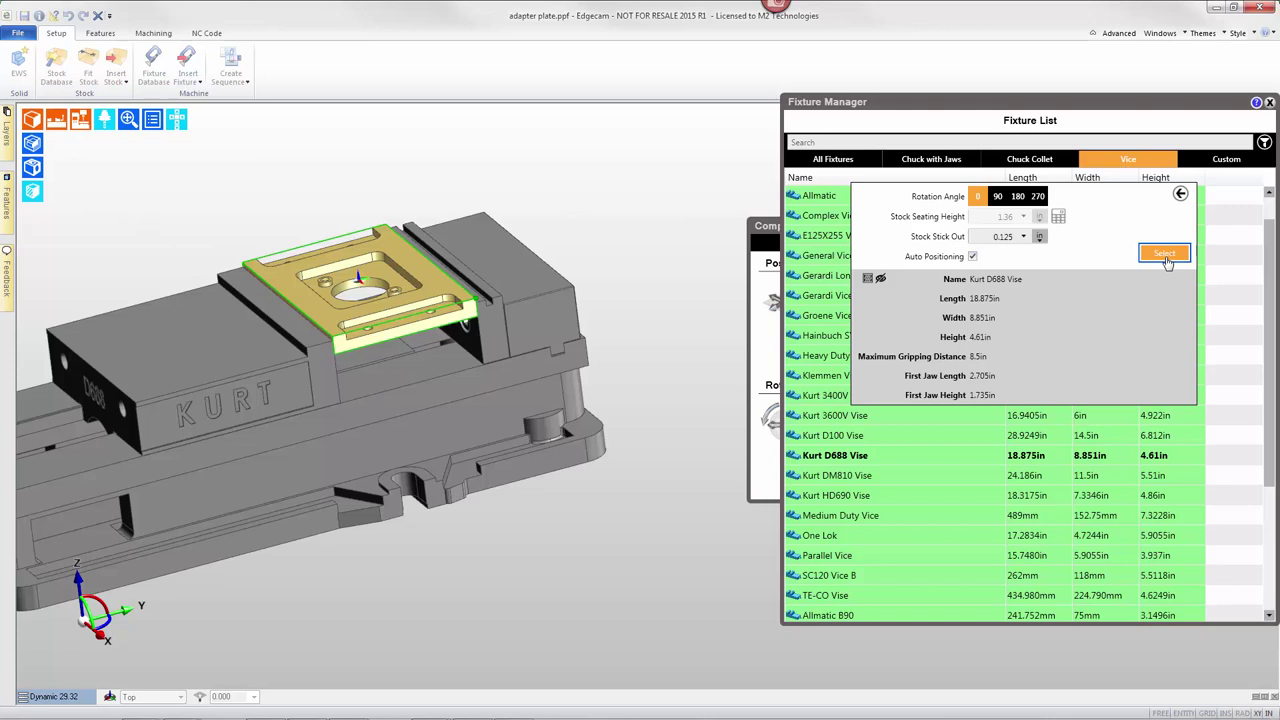
- Place the Kurt D688 vise and lower the fixture twice using a 0.25 adjust increment
click(1166, 256)
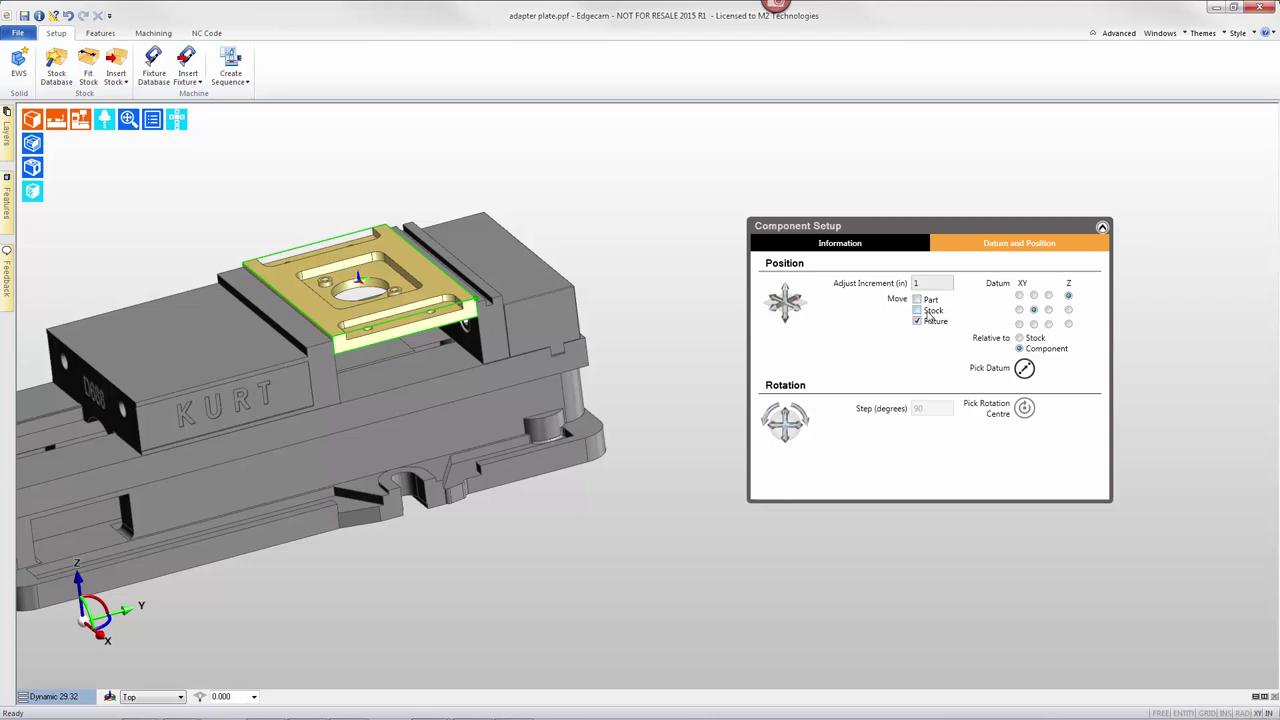
drag(941, 283, 881, 289)
text(0.25)
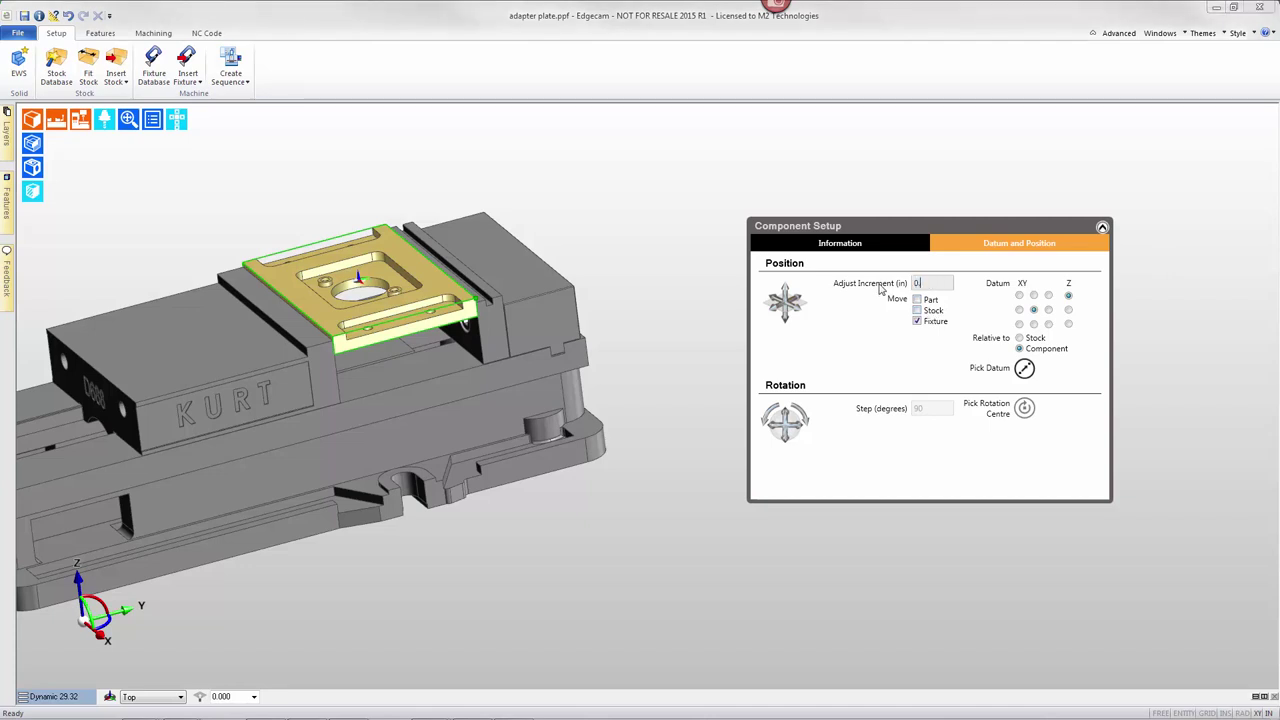
click(786, 317)
click(786, 317)
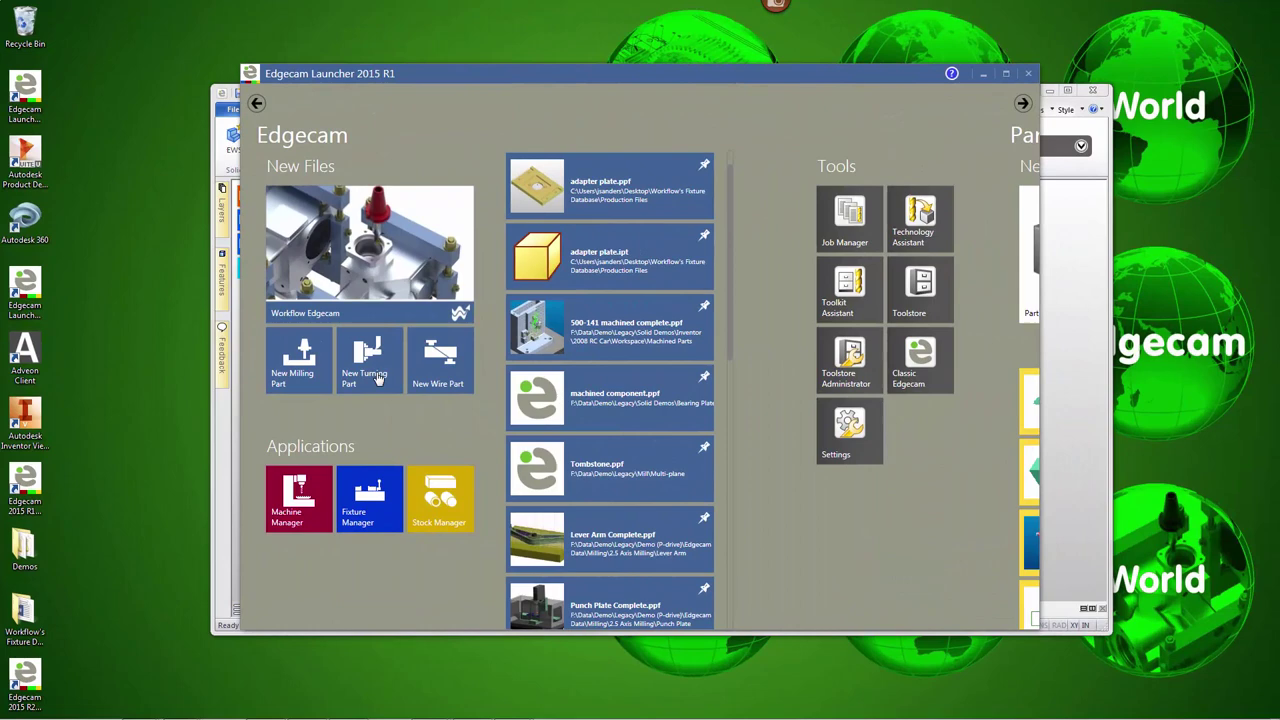
- Create a new vice-type fixture named '5th Axis Vise05' and make it self-centering
click(357, 513)
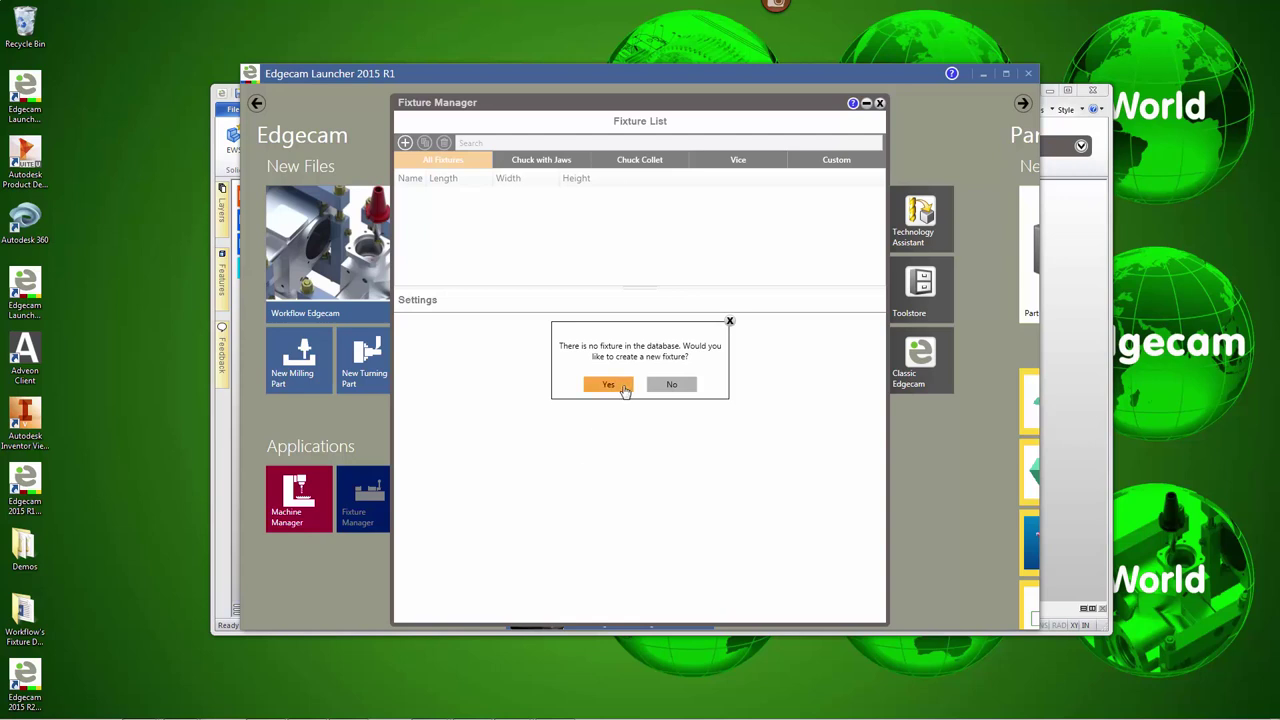
click(610, 385)
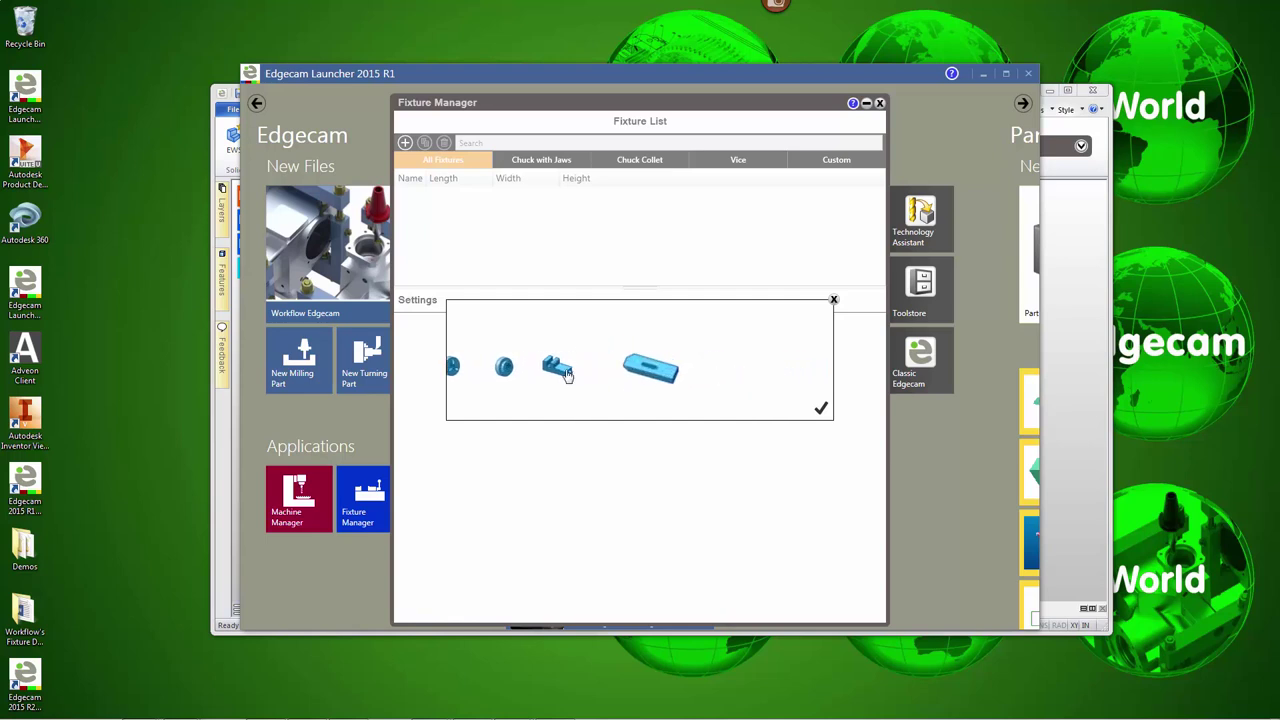
click(567, 372)
click(821, 412)
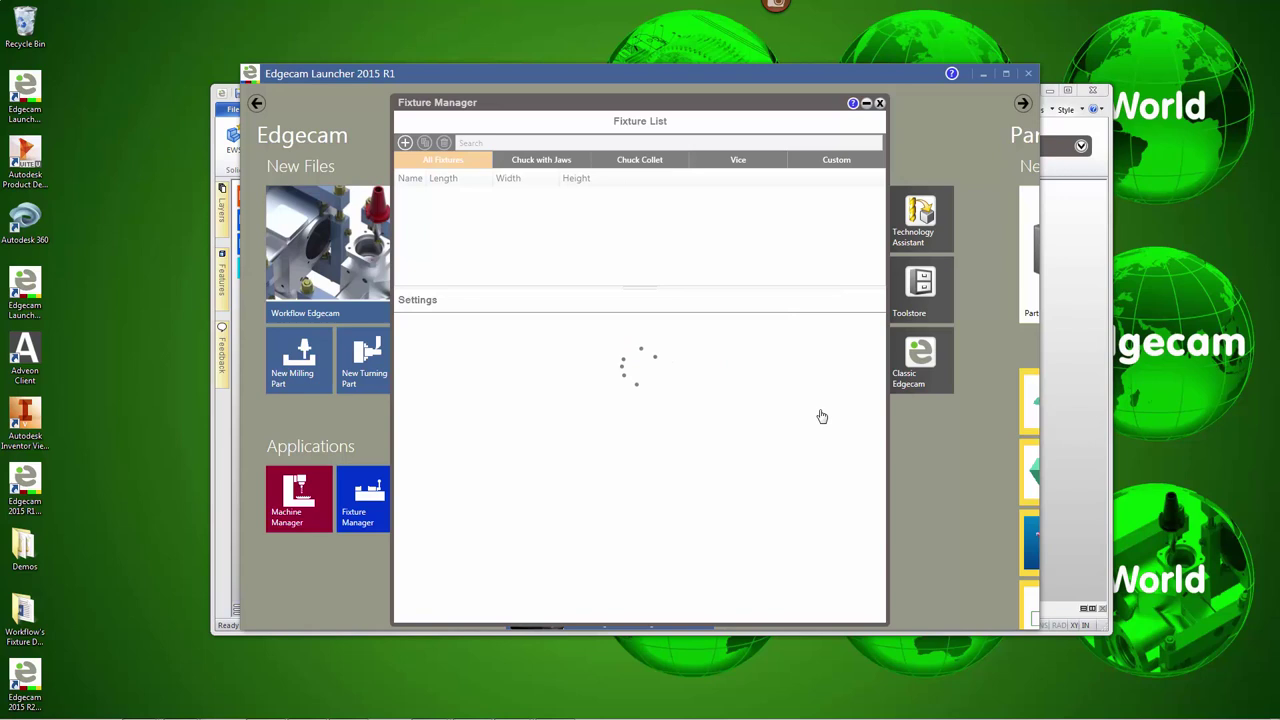
text(5th Axis Vise05)
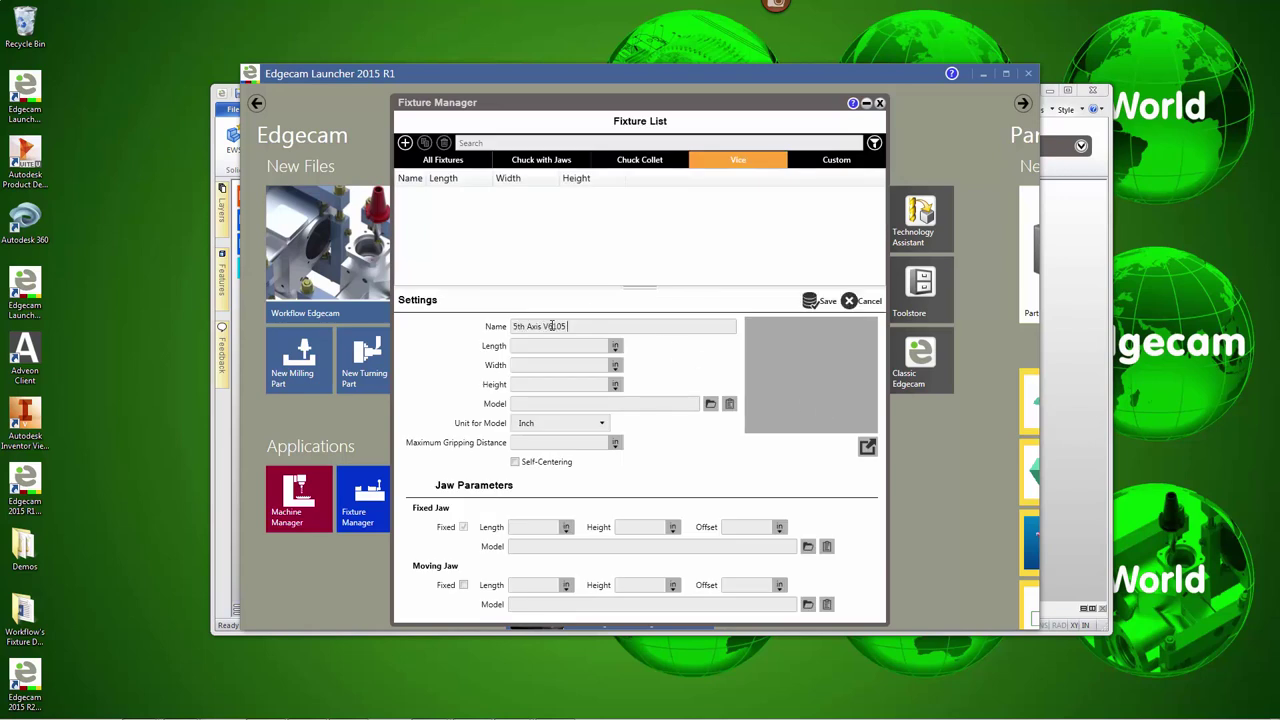
click(515, 462)
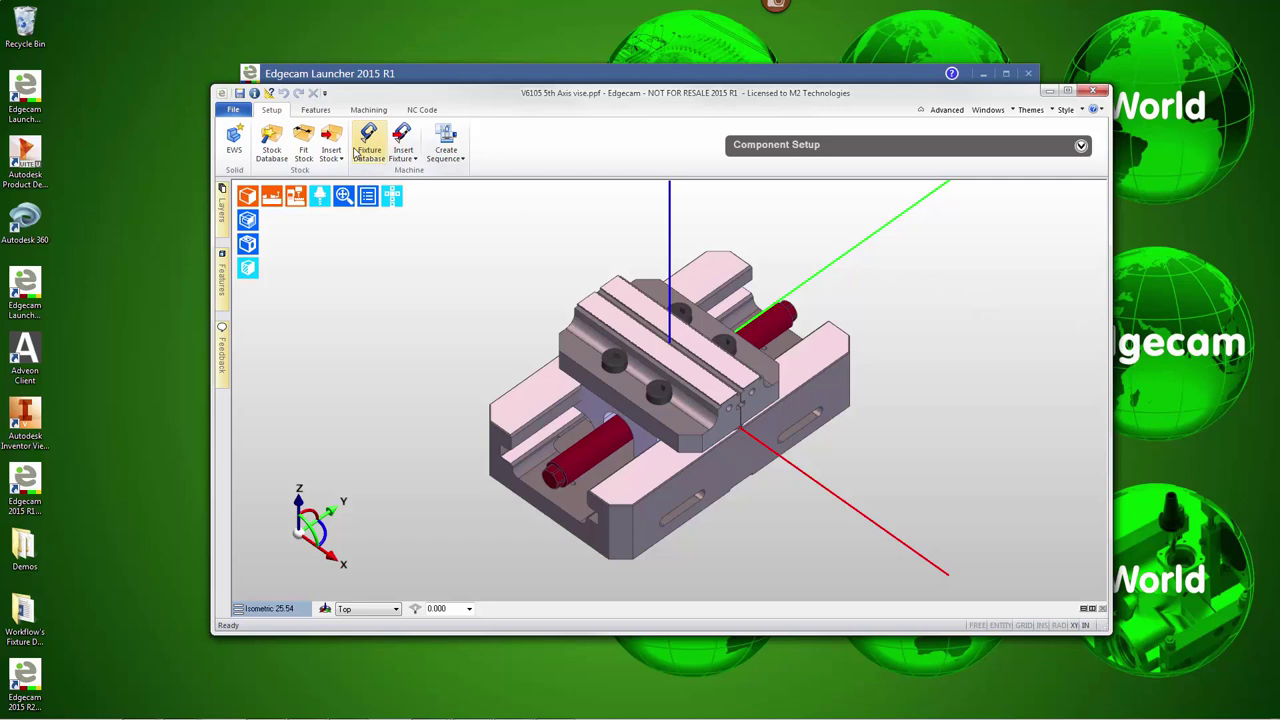
click(305, 145)
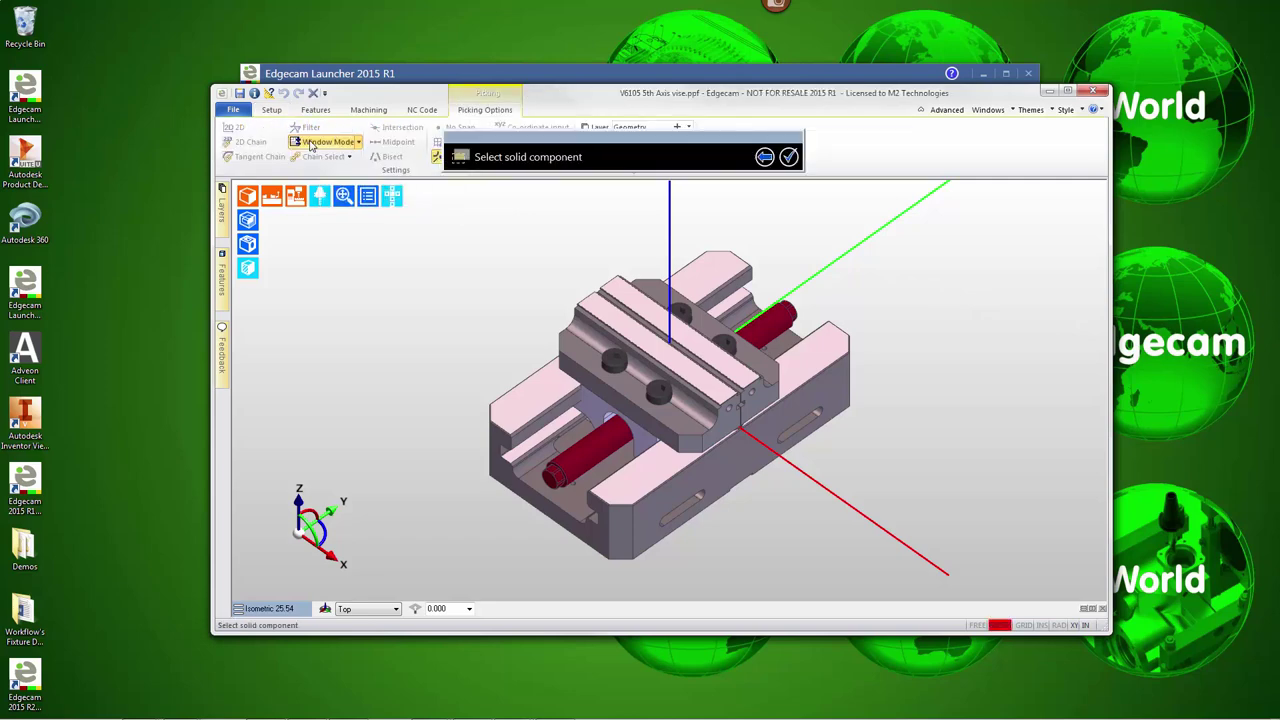
click(550, 395)
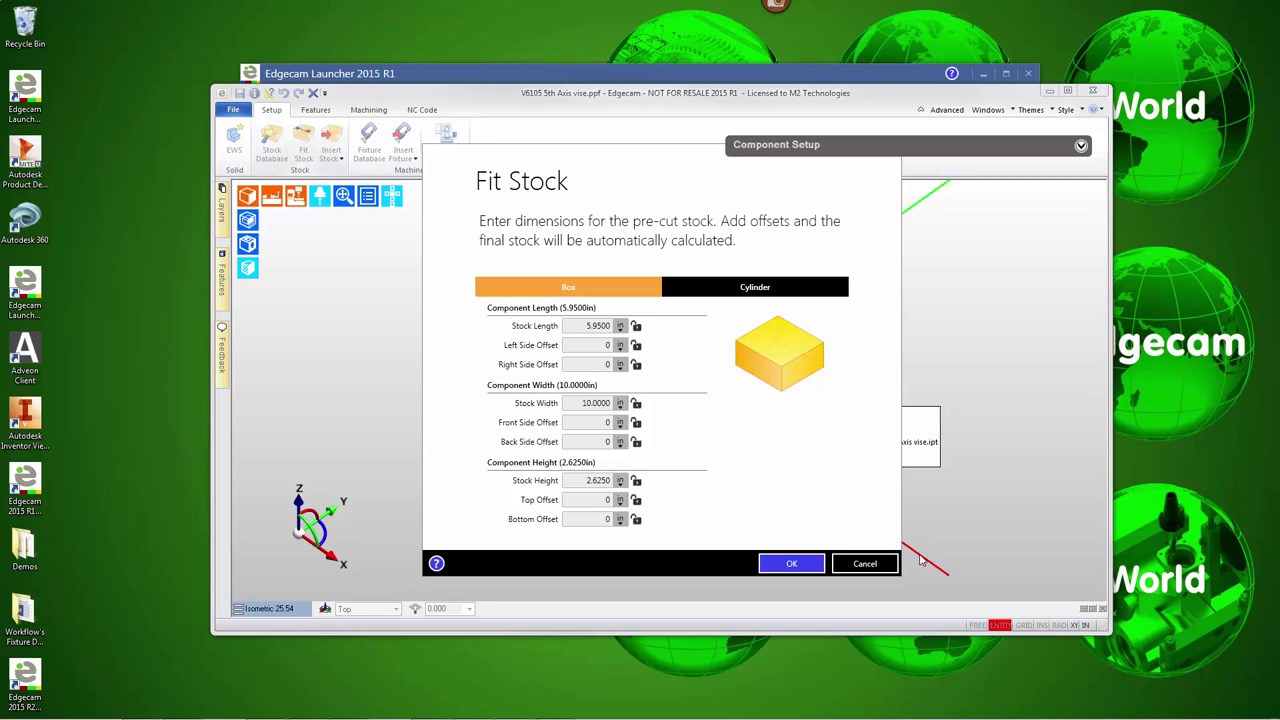
click(864, 564)
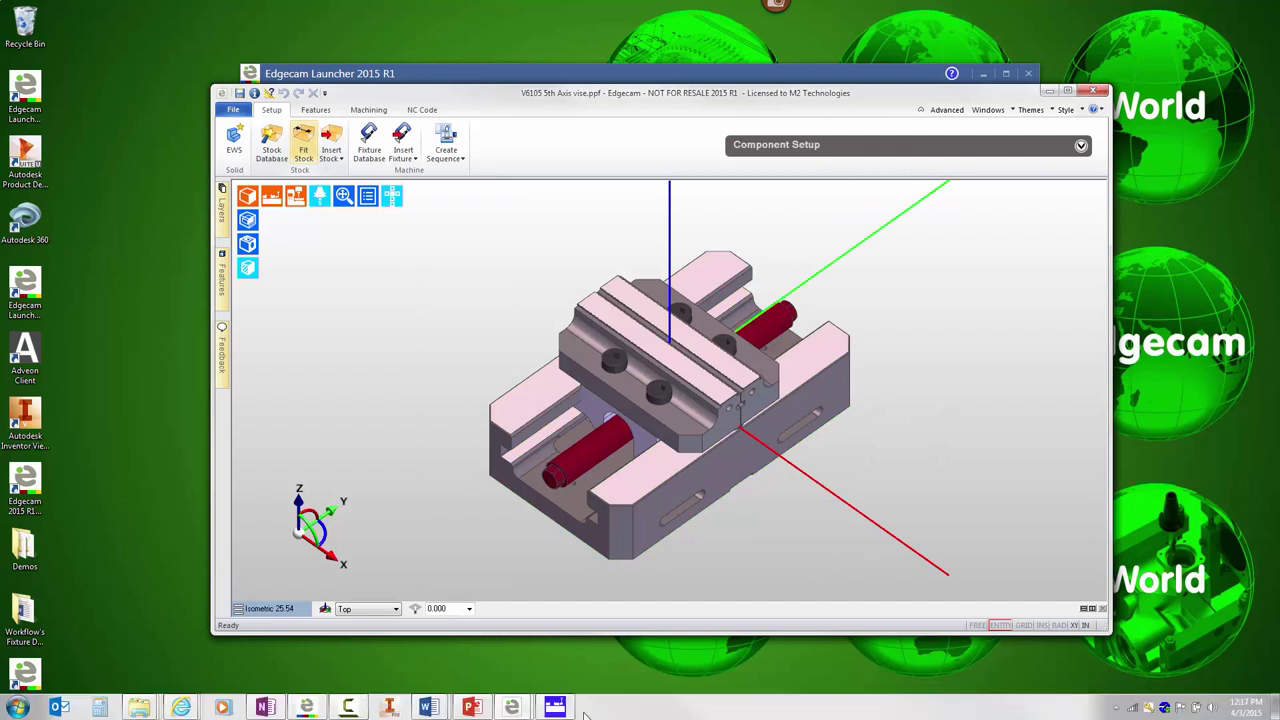
- Enter length 10, width 5.95 and height 2.625 for the V6105 vice, save it, and tilt the preview
click(555, 707)
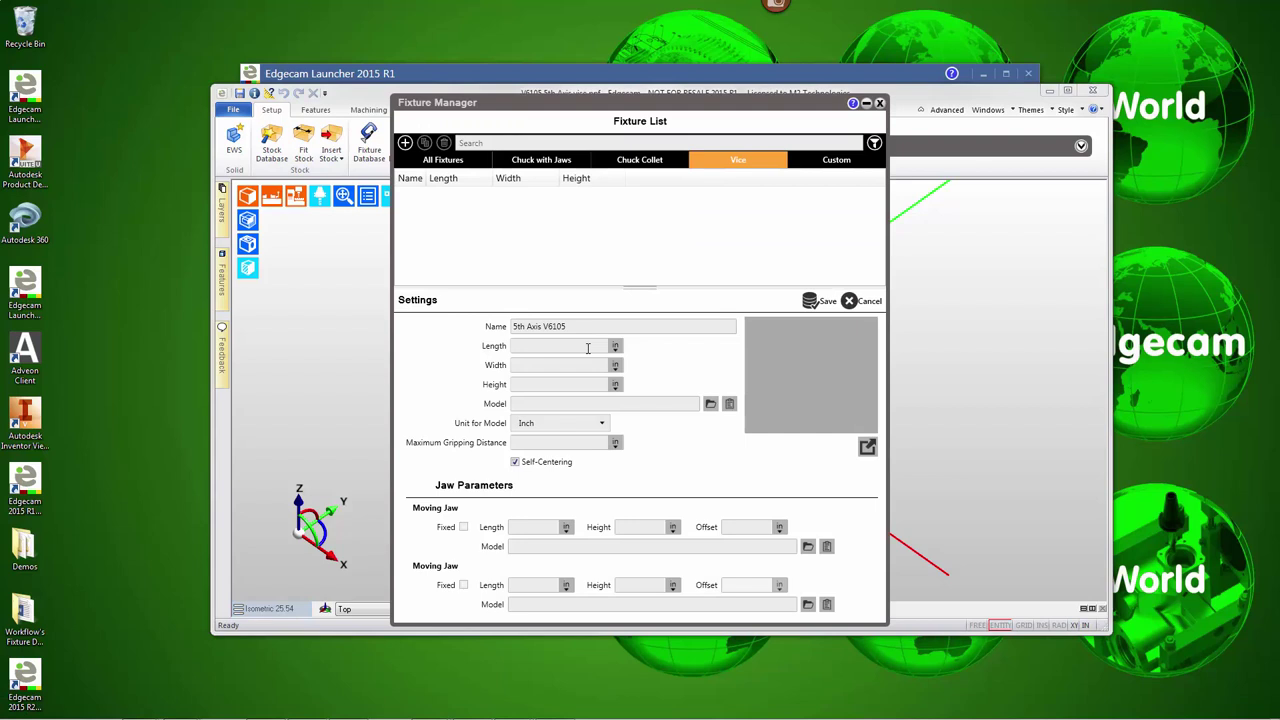
text(10)
text(5.95)
text(2.625)
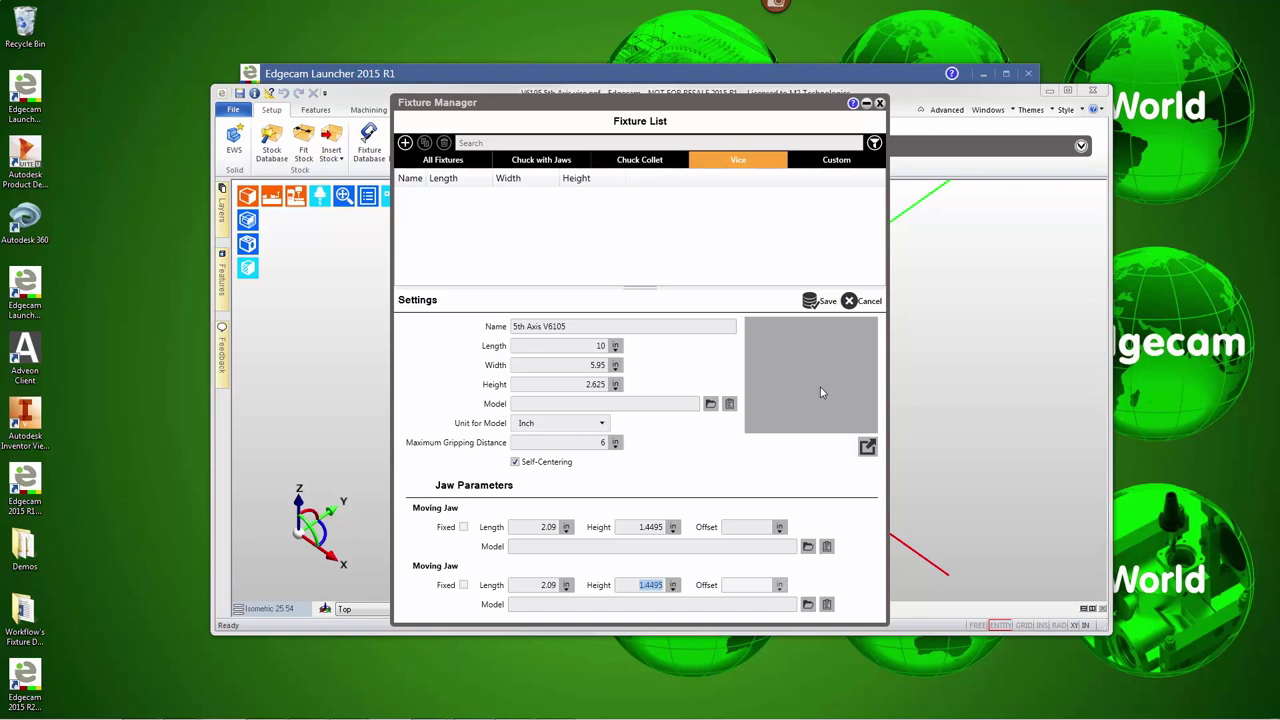
click(819, 301)
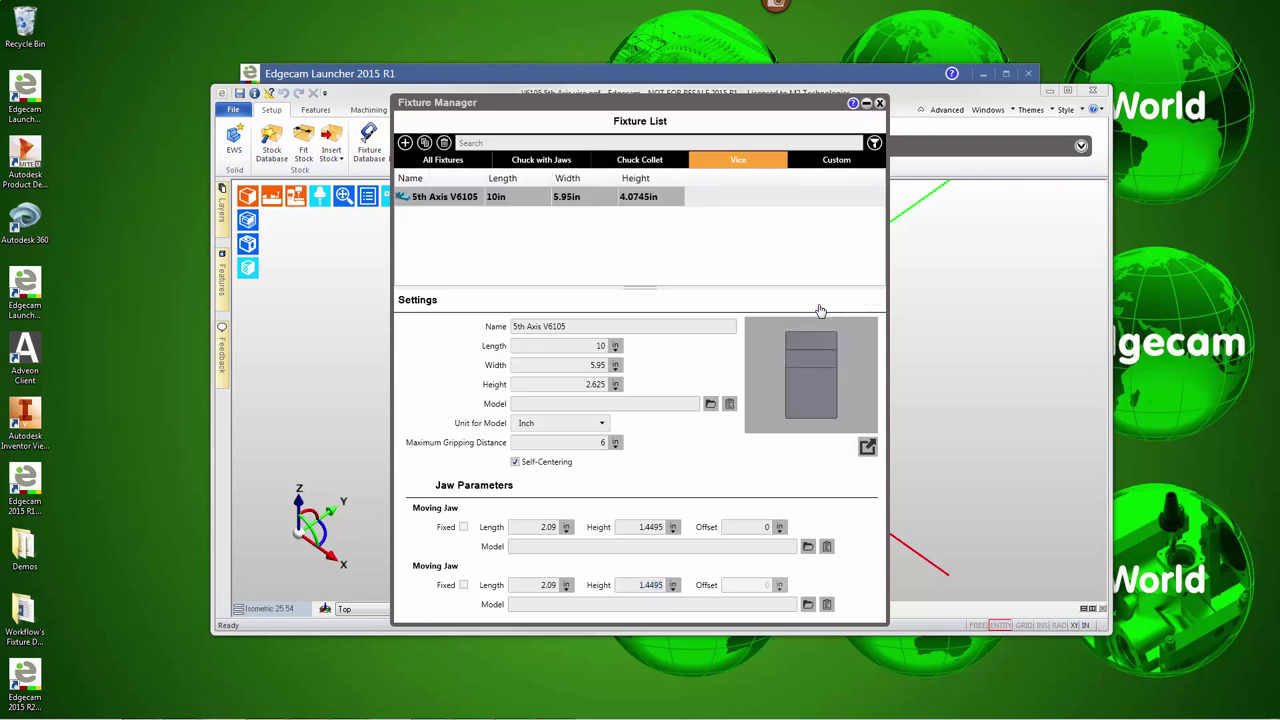
mouse_move(788, 387)
mouse_down()
mouse_move(826, 386)
mouse_move(789, 385)
mouse_up()
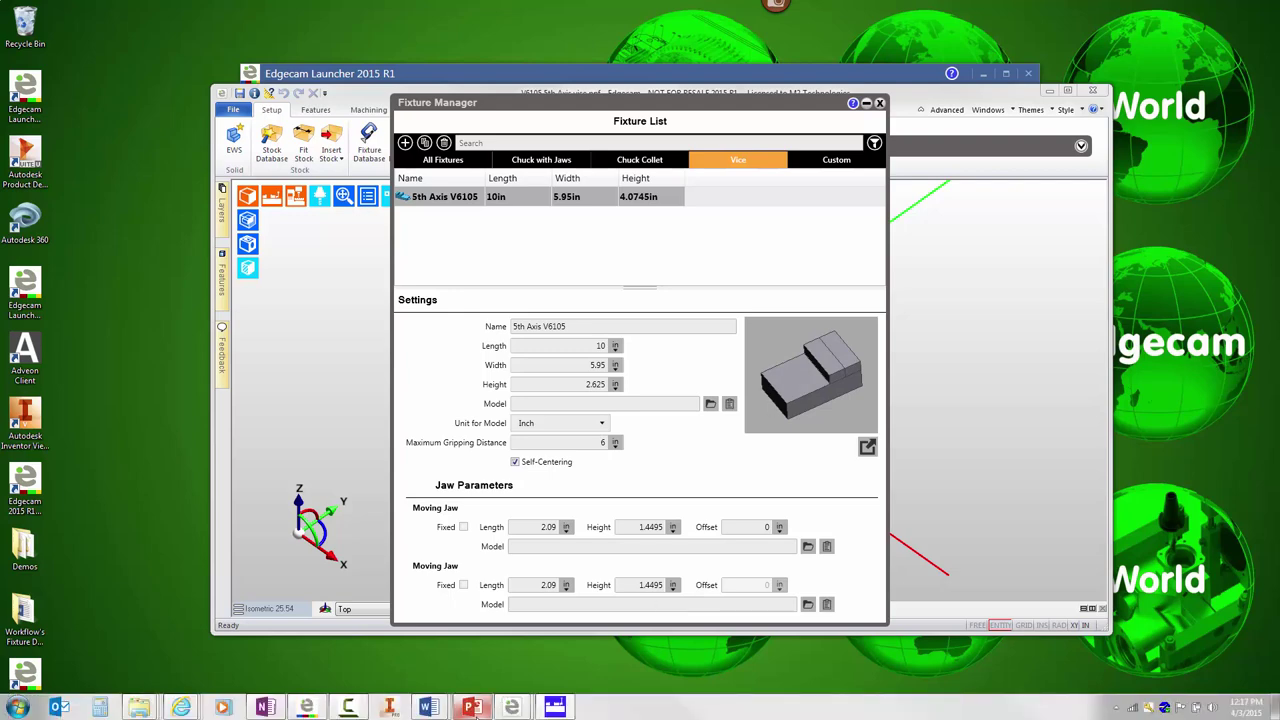
- Choose the 5th Axis V6105 vice for the adapter plate with 0.25 stock stick-out
mouse_move(512, 707)
click(436, 668)
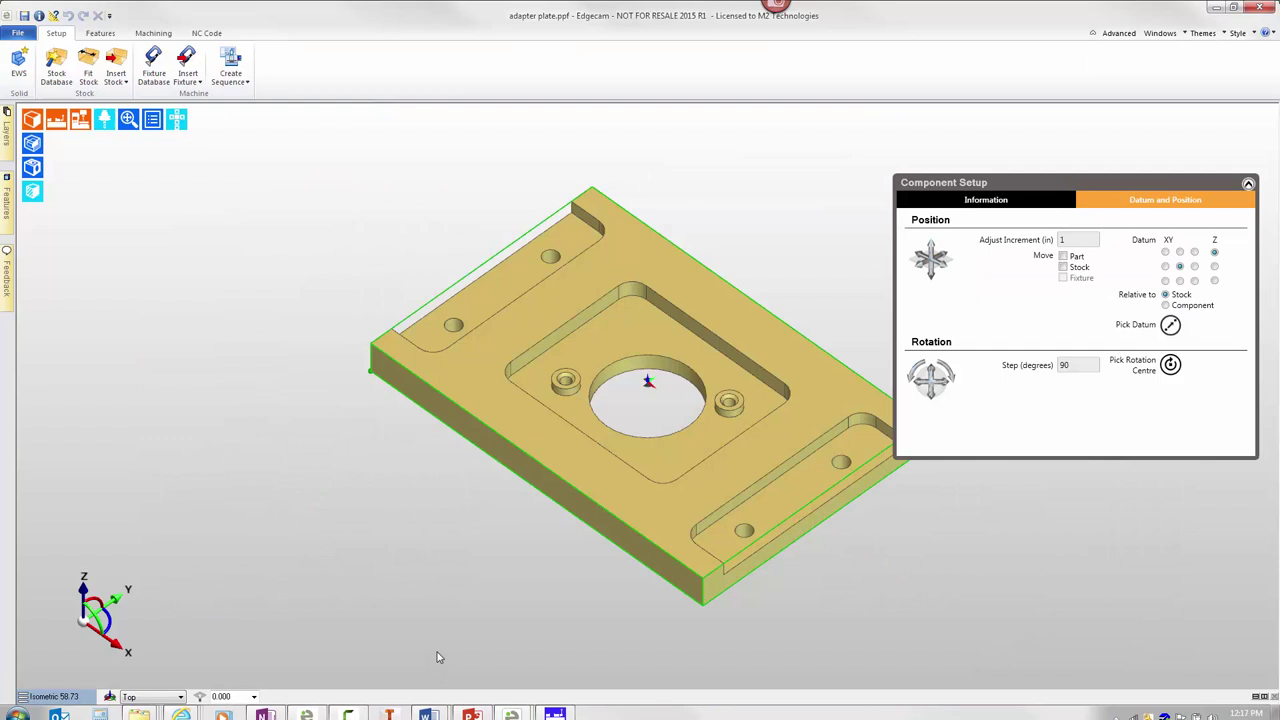
click(153, 63)
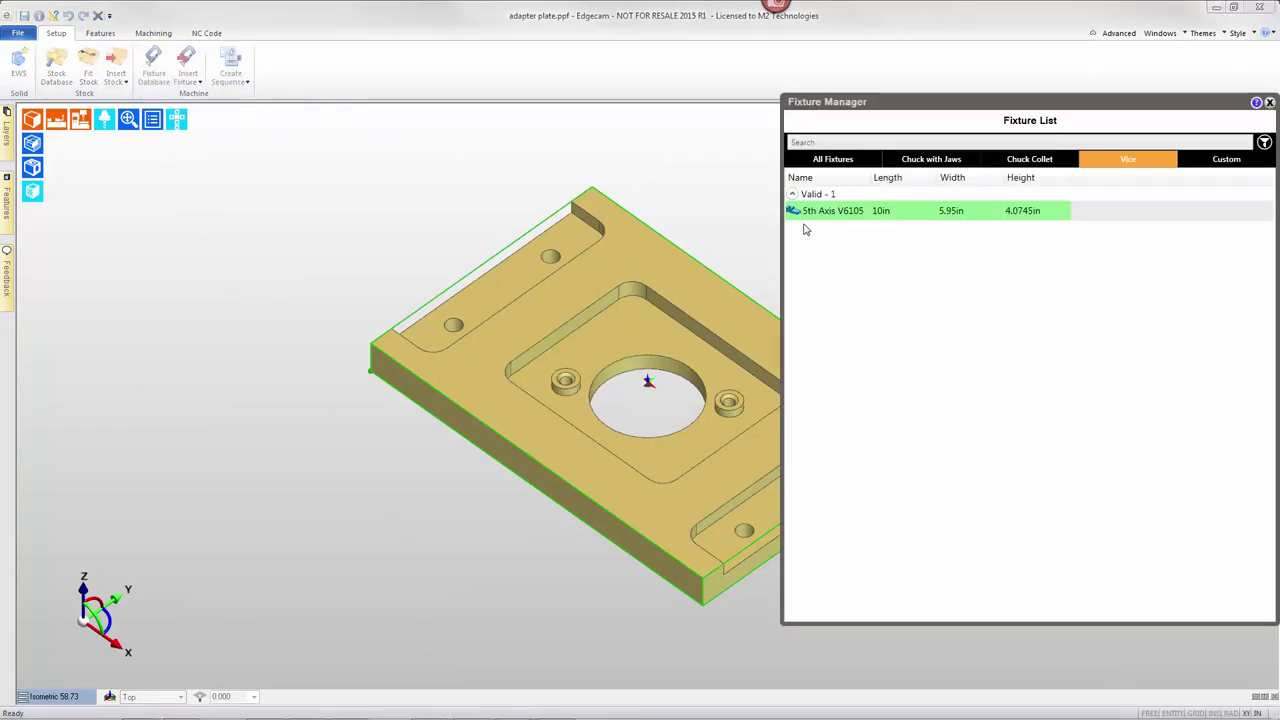
click(814, 216)
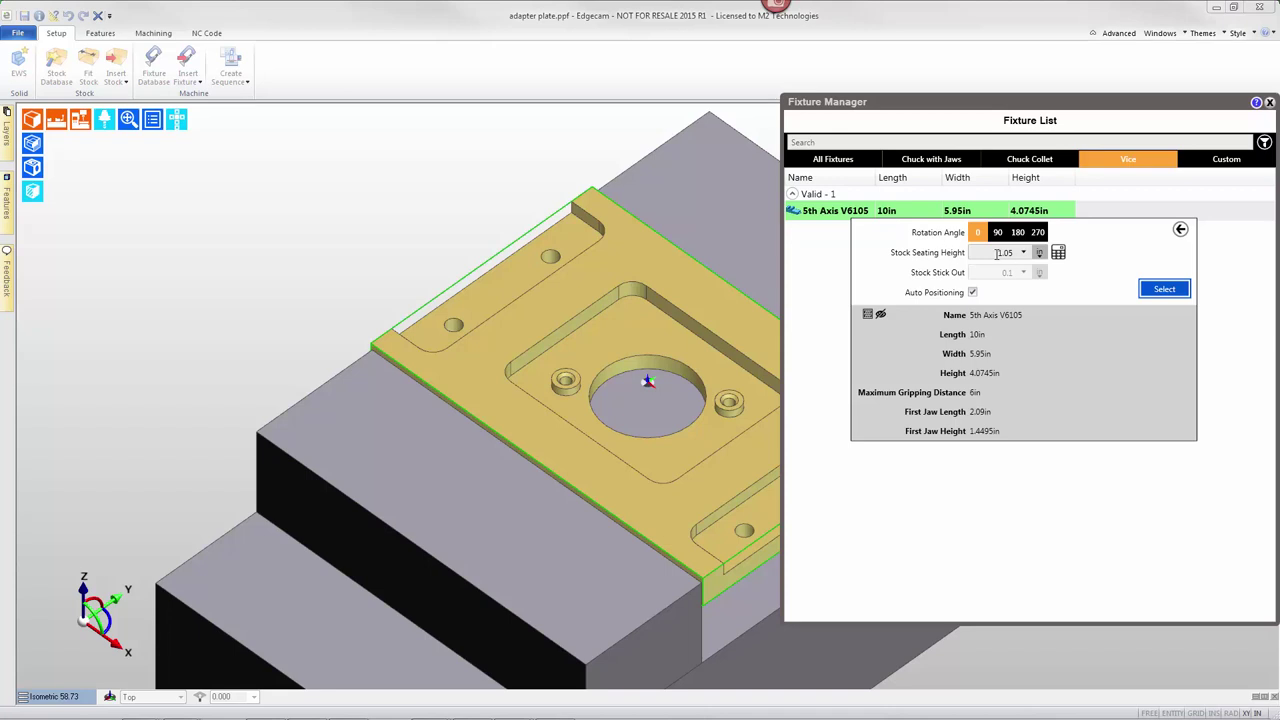
text(1.25)
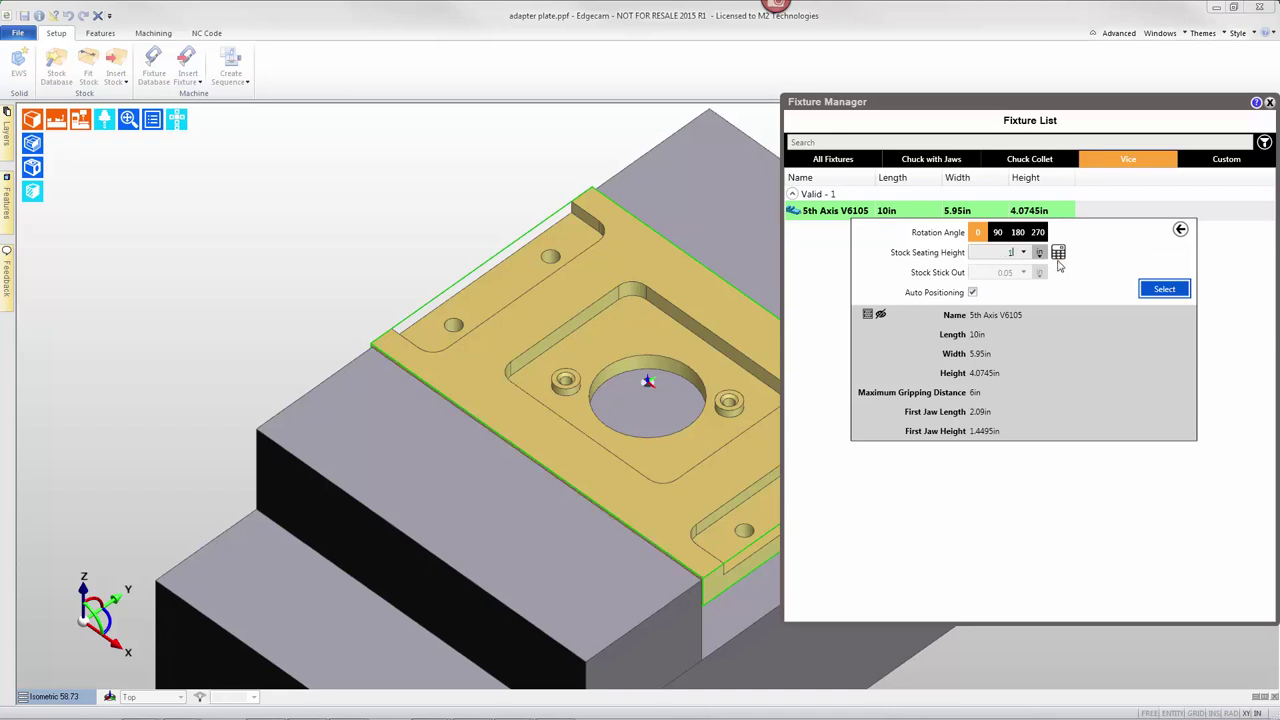
click(1040, 273)
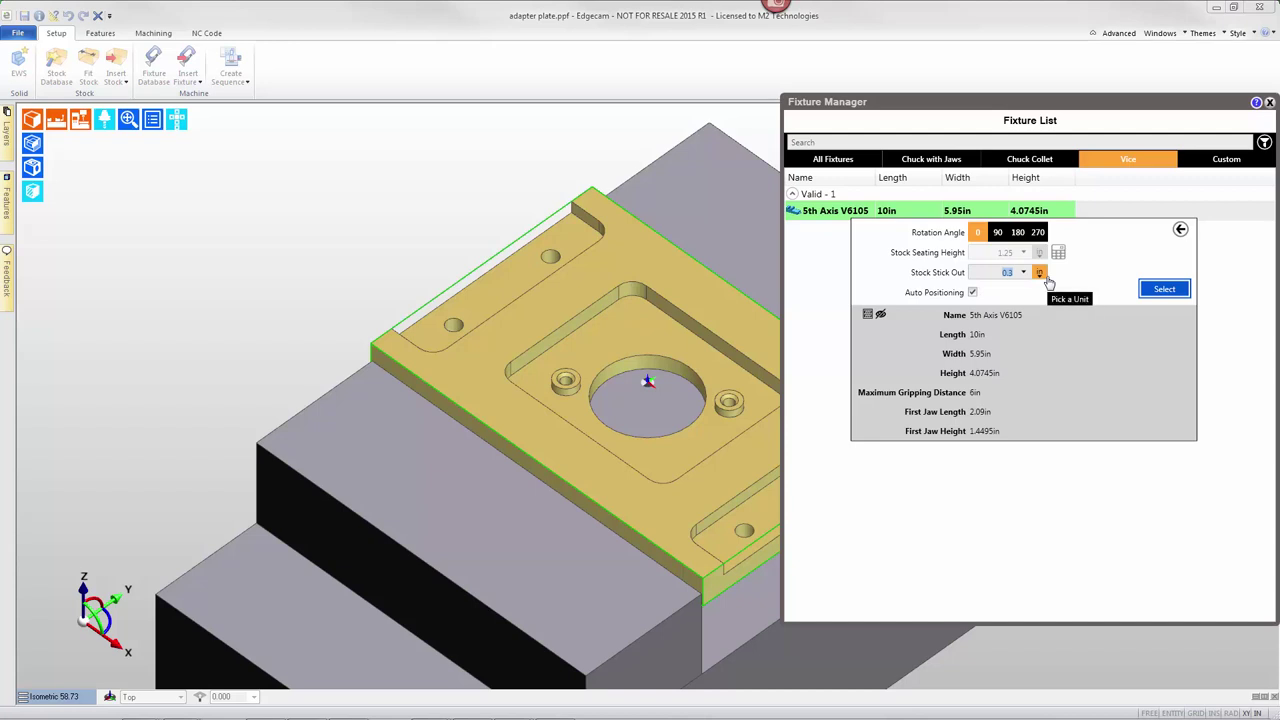
text(0.25)
click(1040, 273)
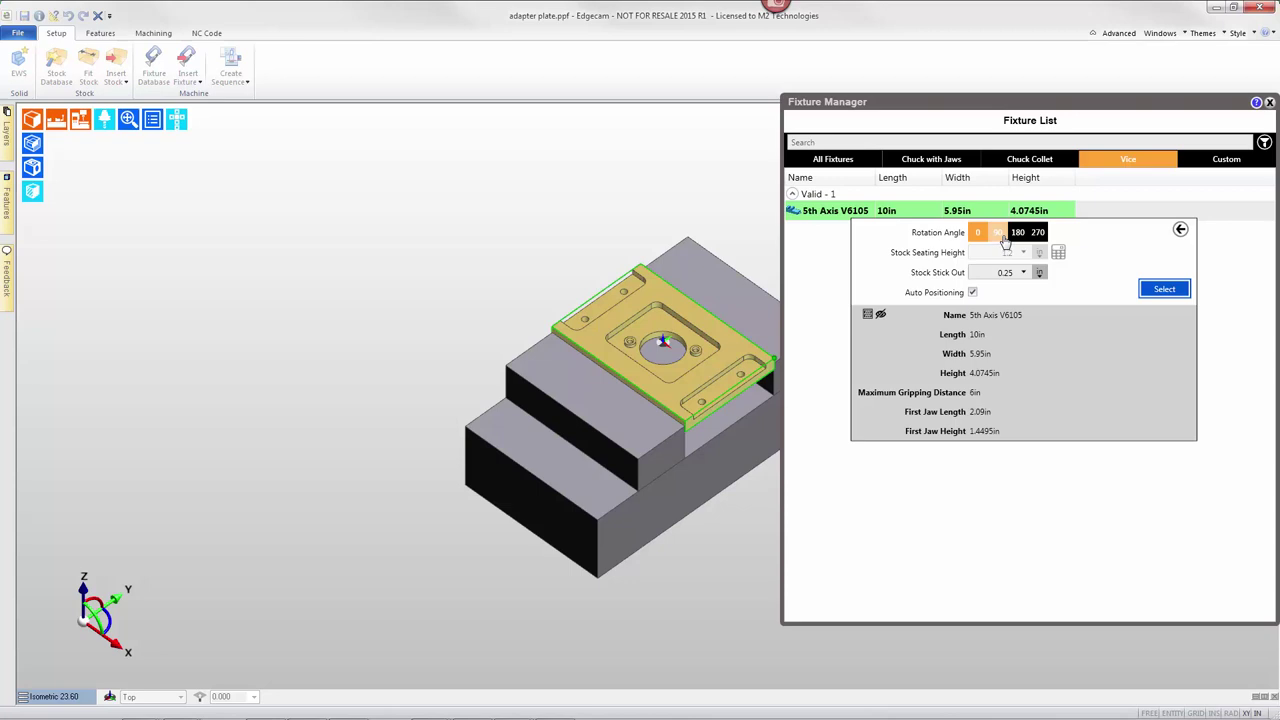
- Try 90° and 270° vise rotation, return to 0°, and place the vise around the stock
click(997, 232)
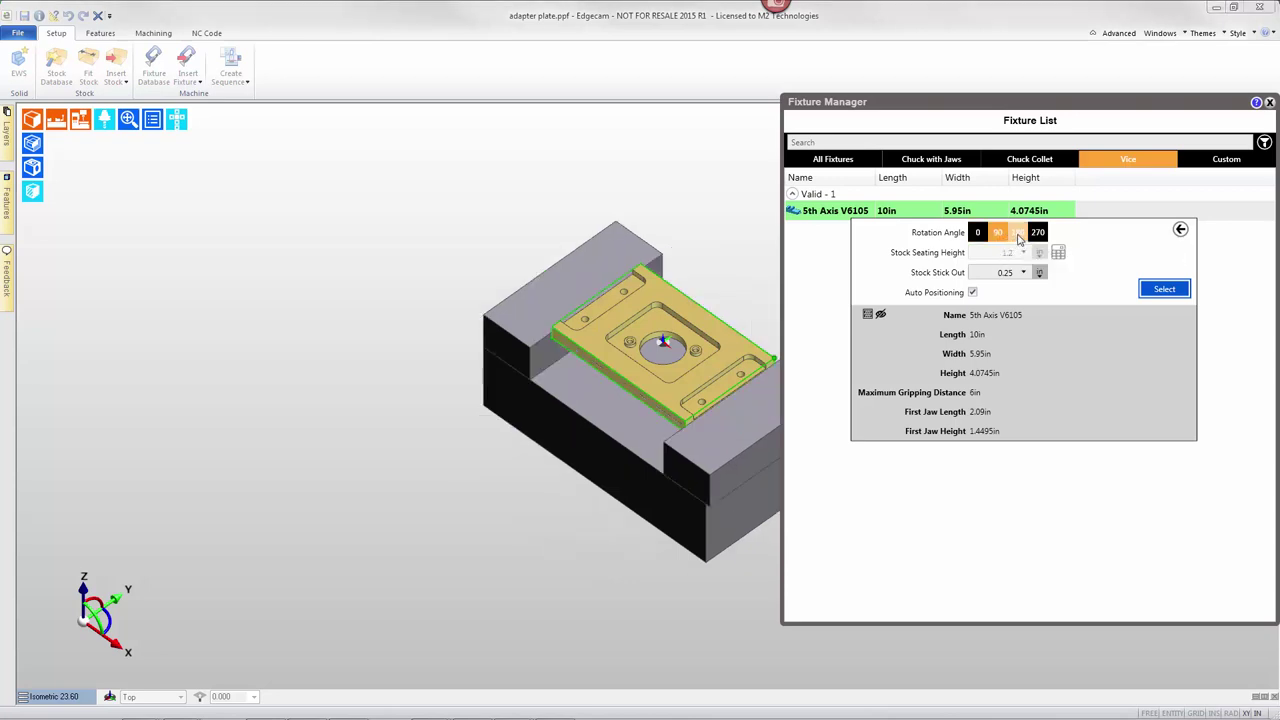
click(1038, 233)
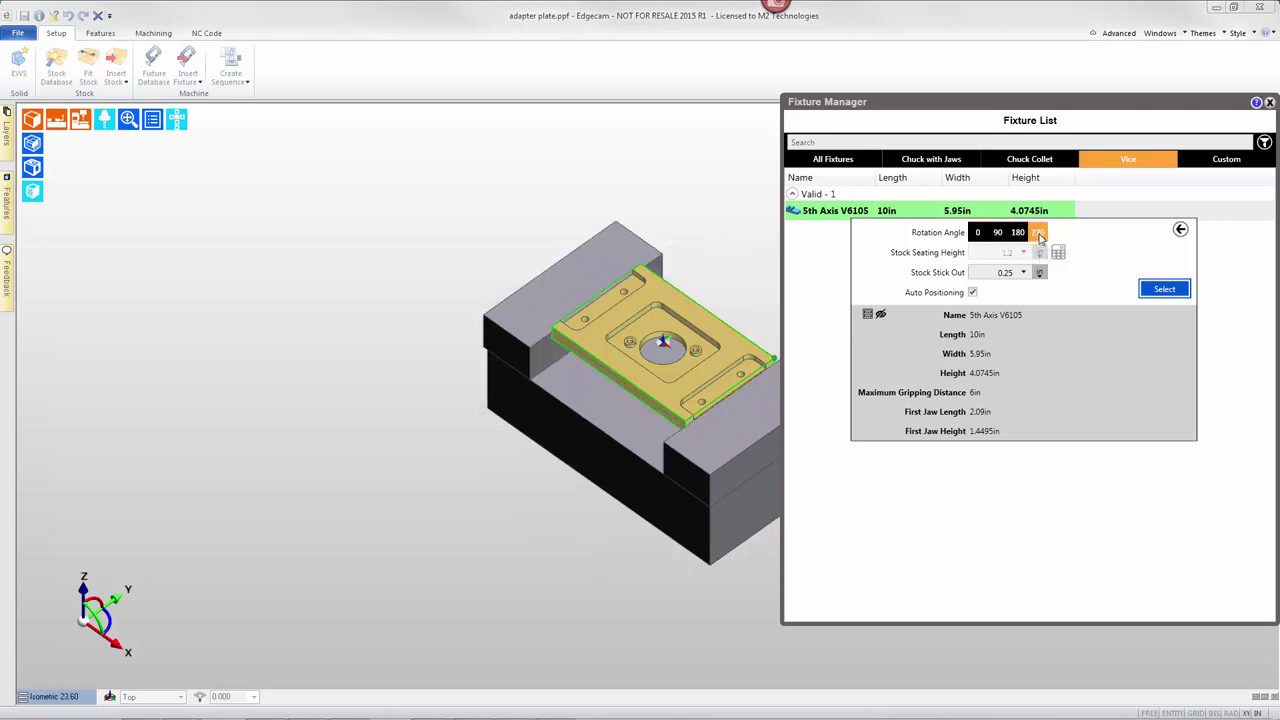
click(977, 233)
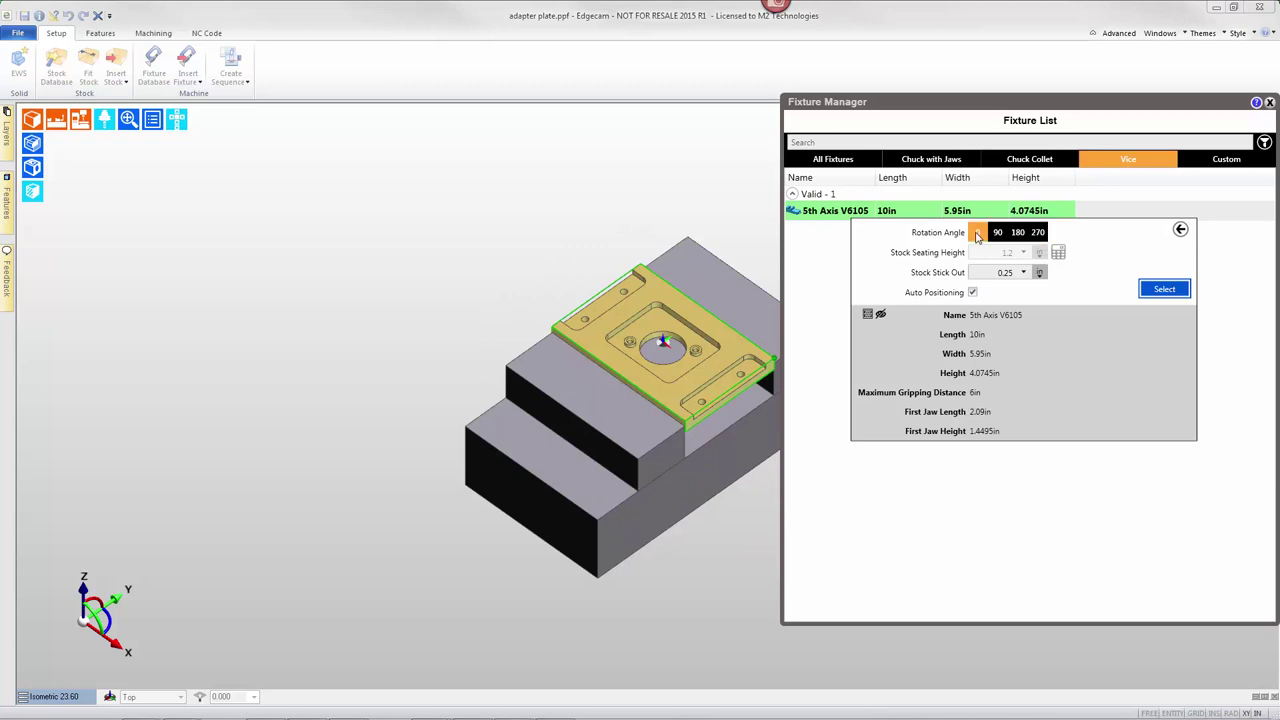
click(1165, 290)
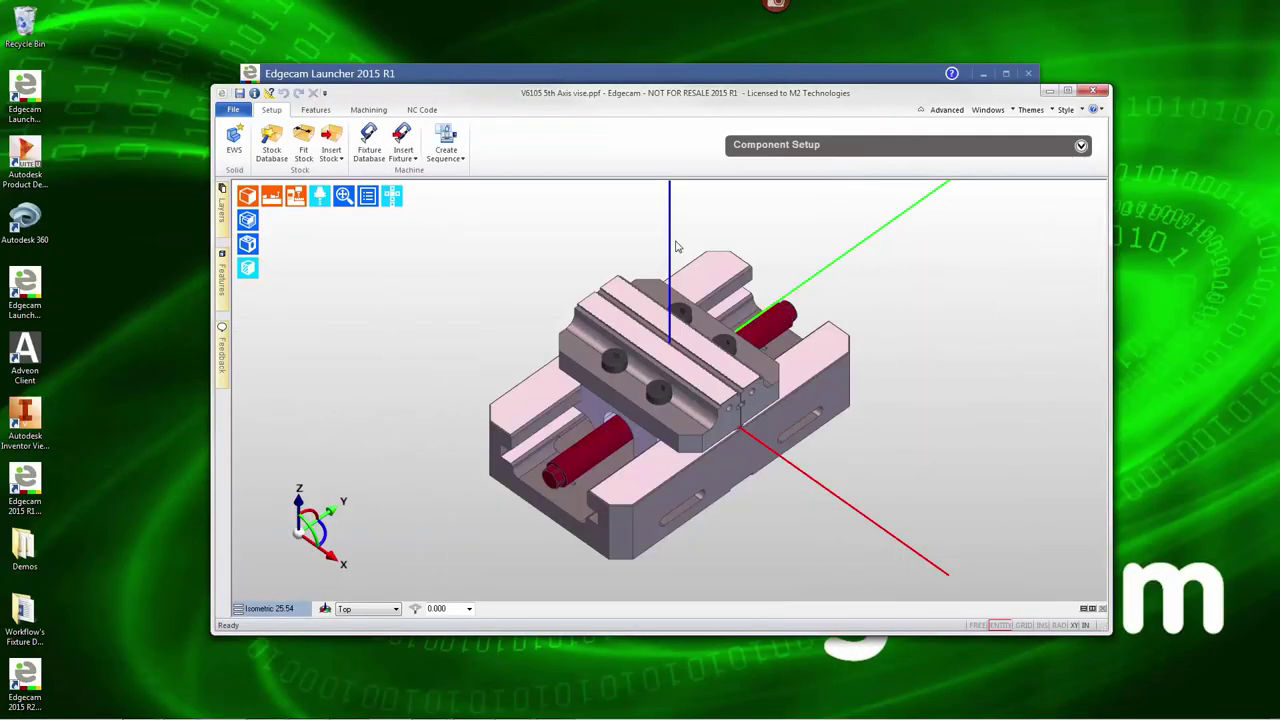
- Output the vise base feature (3/3) as a solid model and paste it into the fixture
click(316, 110)
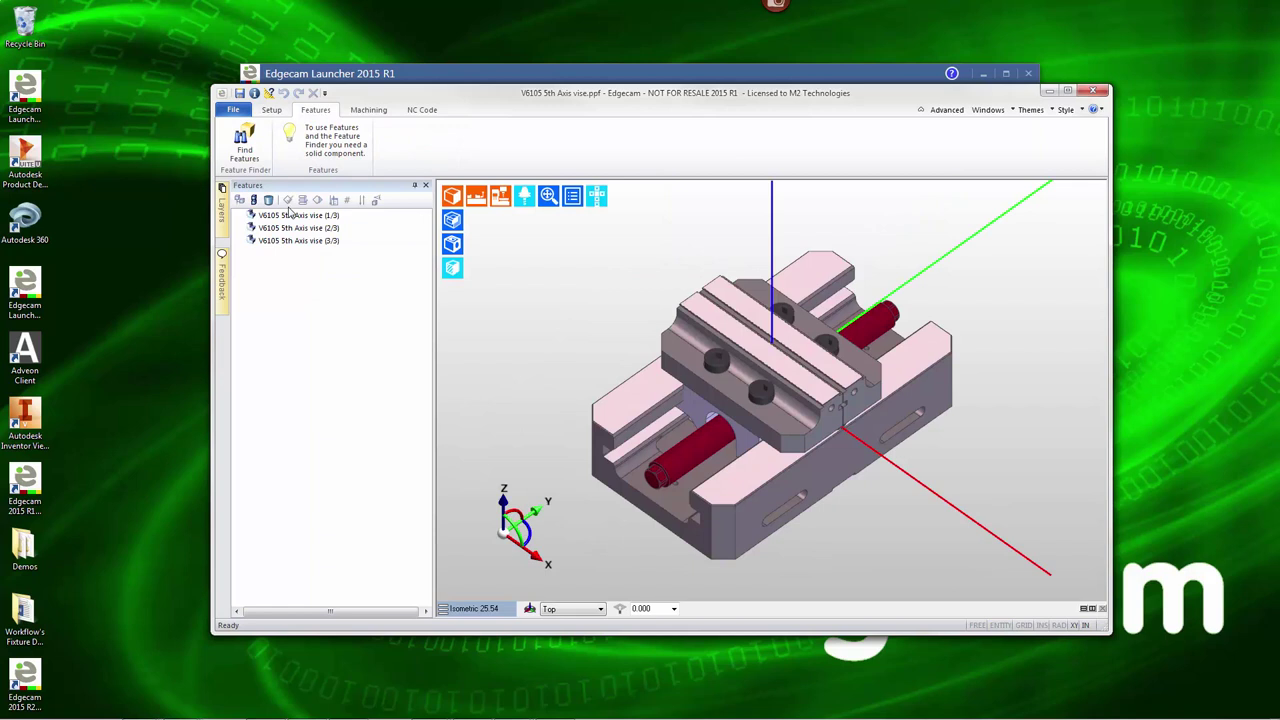
click(281, 243)
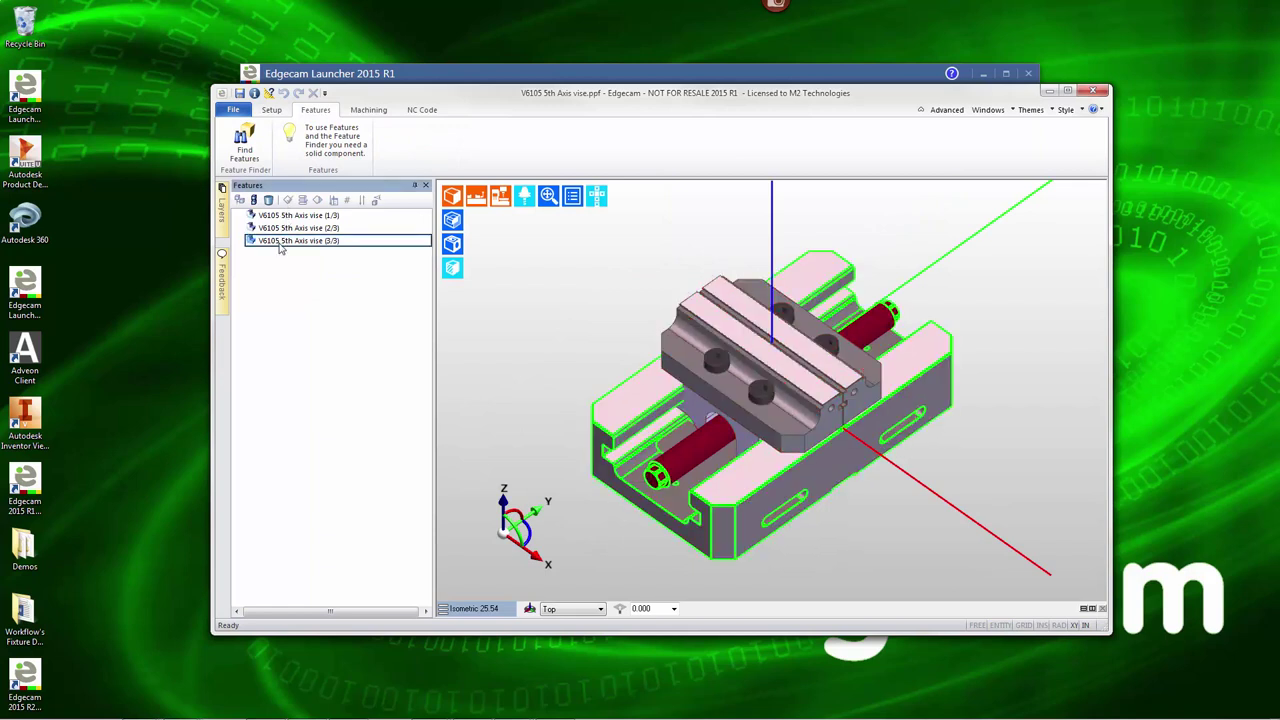
right_click(281, 249)
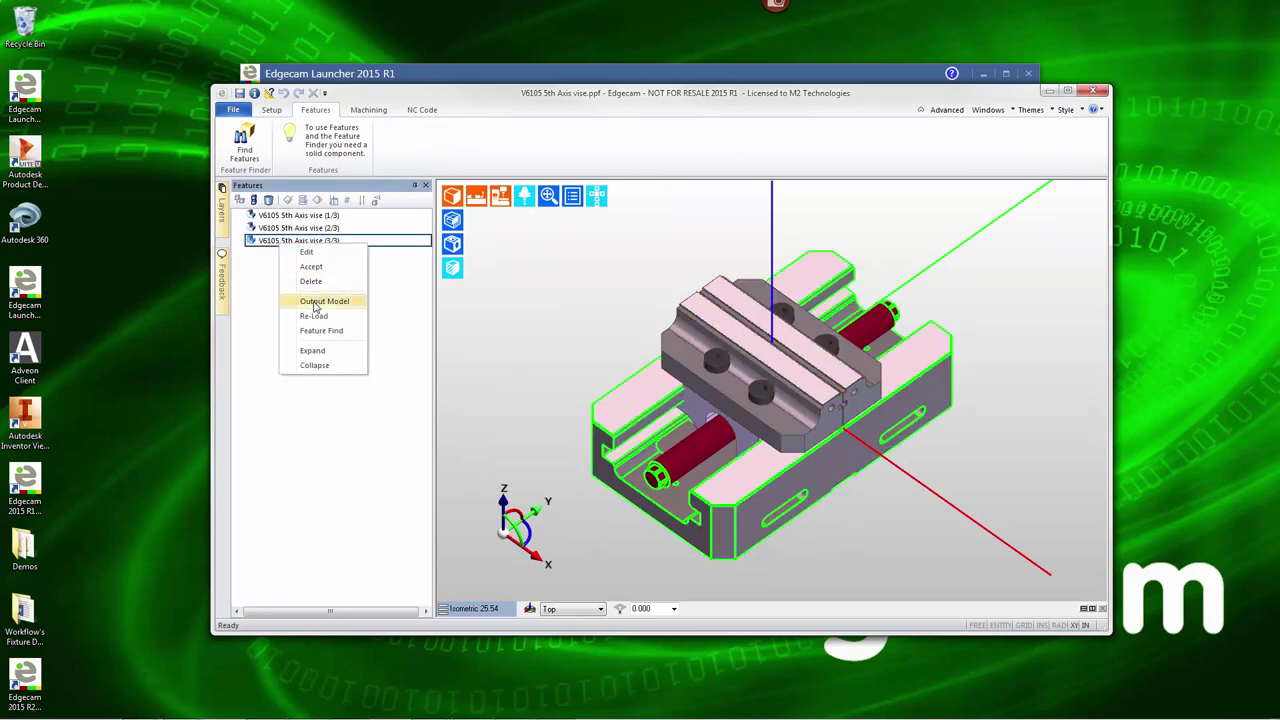
click(313, 303)
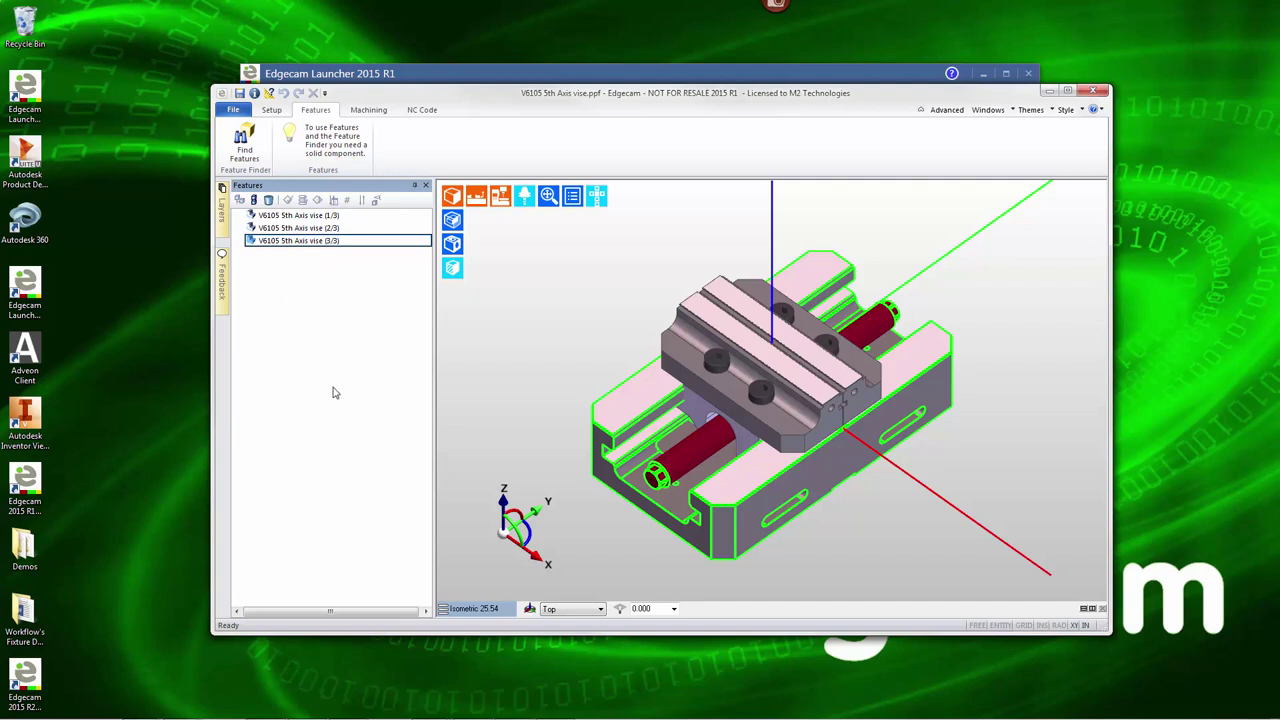
click(560, 708)
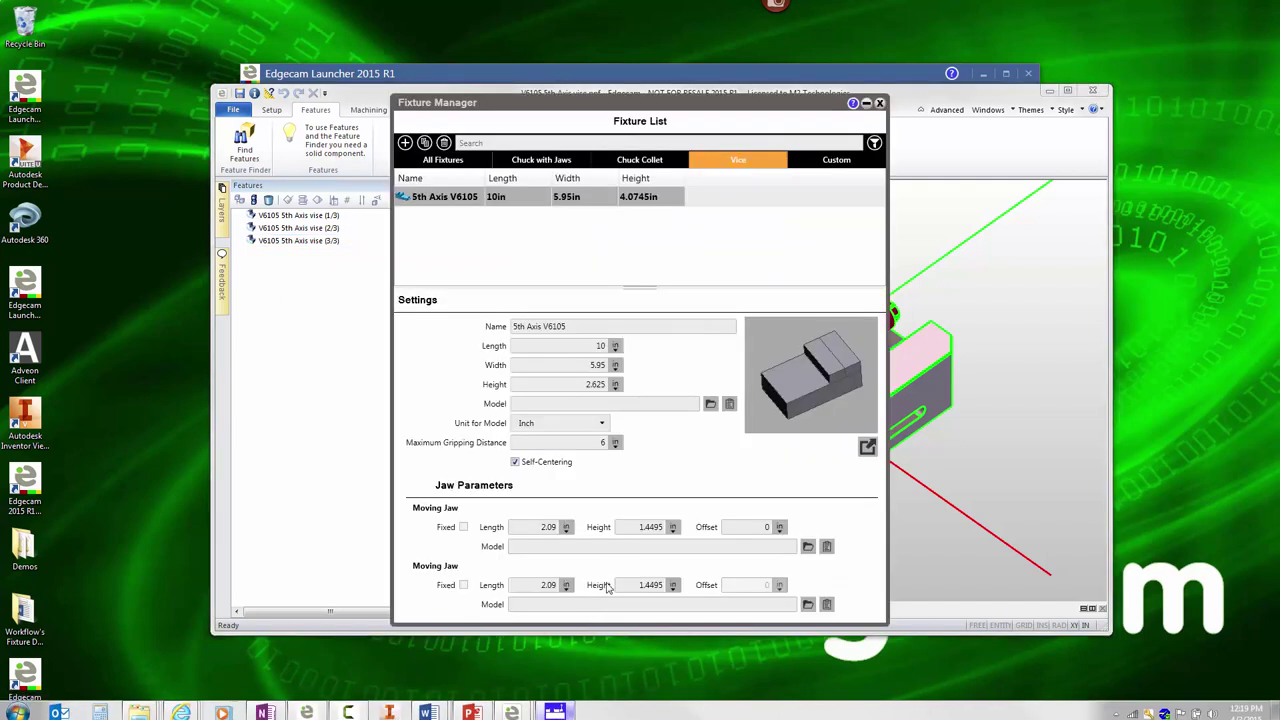
click(731, 405)
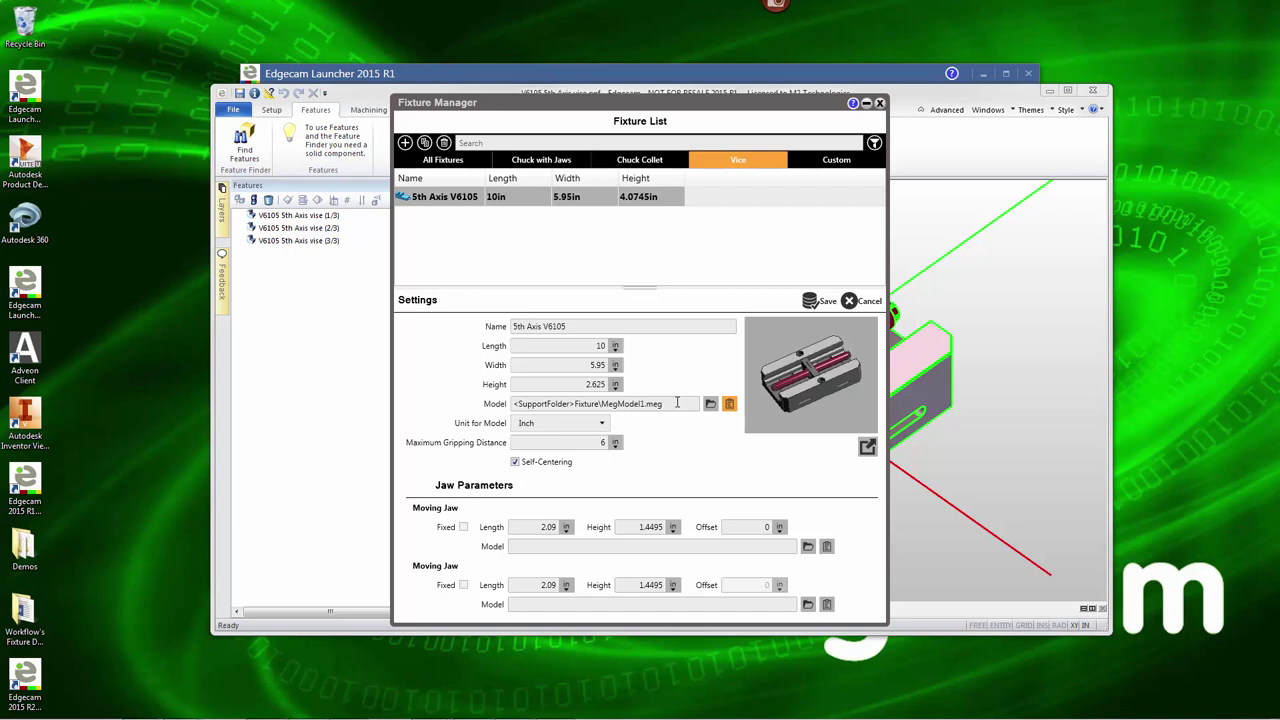
- Output jaw feature (1/3) as a solid model and paste it into the second jaw
click(300, 218)
right_click(300, 218)
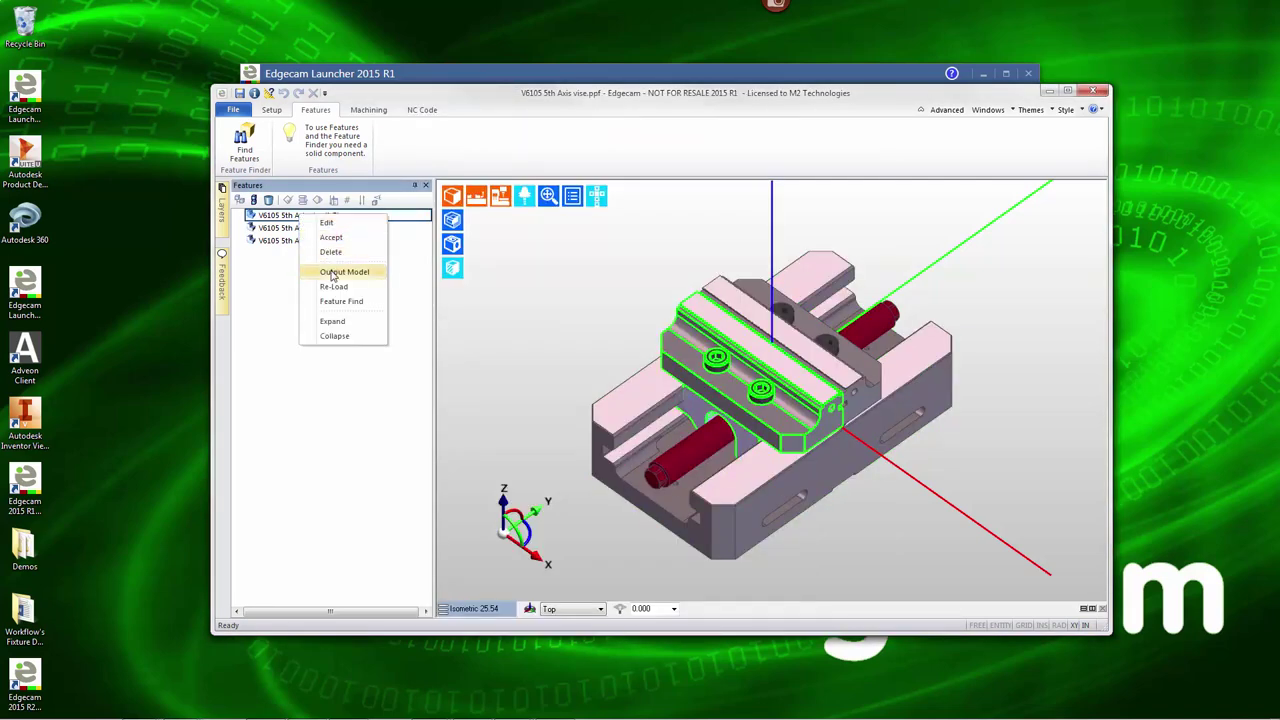
click(332, 268)
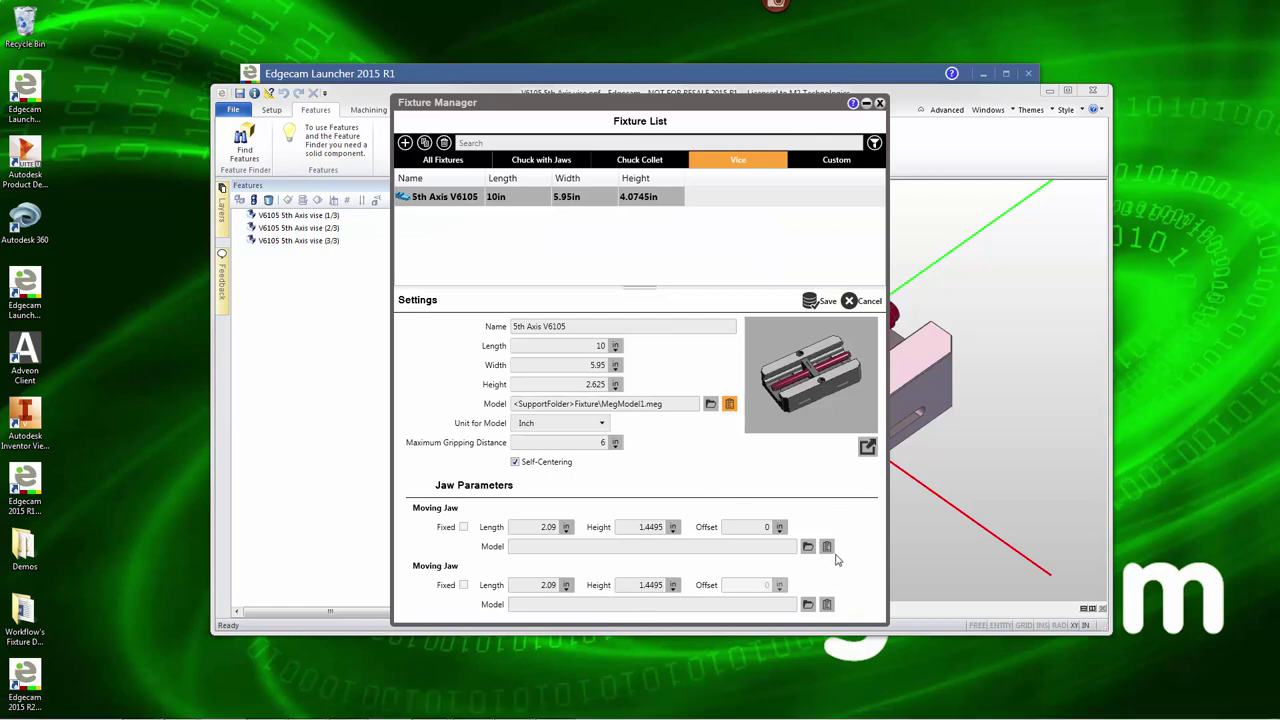
click(828, 607)
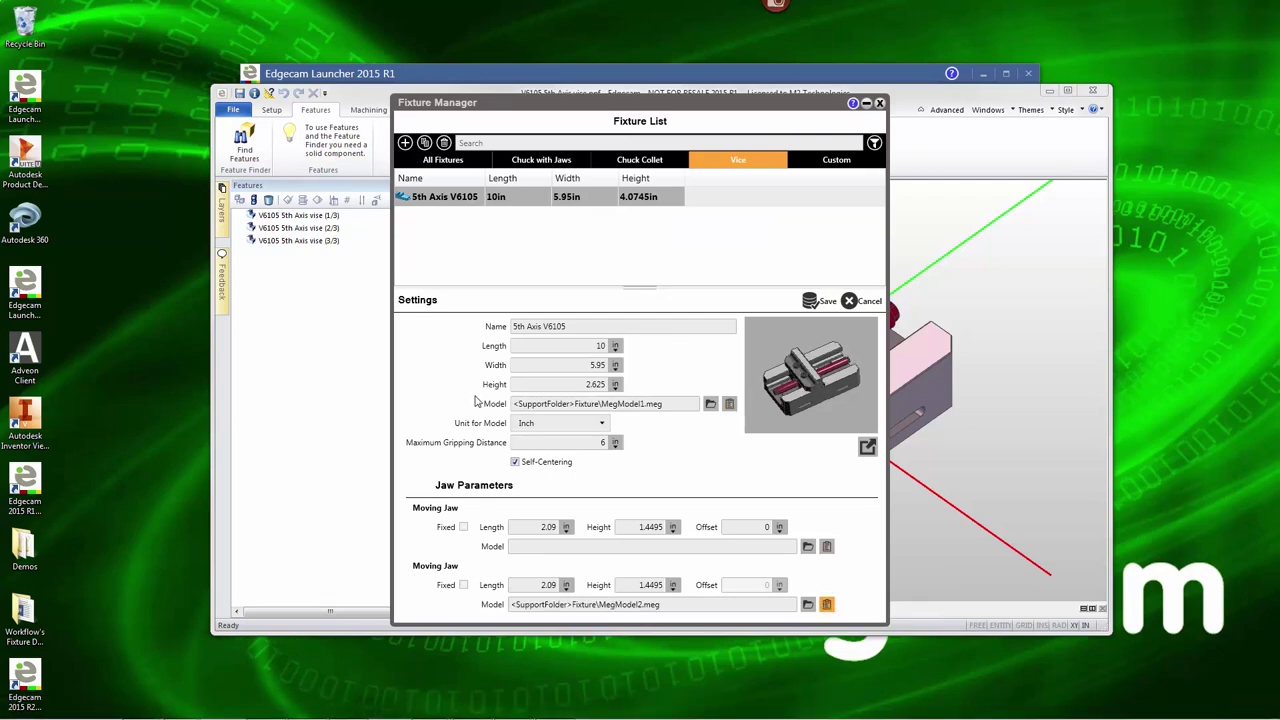
- Output jaw feature (2/3) into the first jaw and save the vise fixture
click(312, 230)
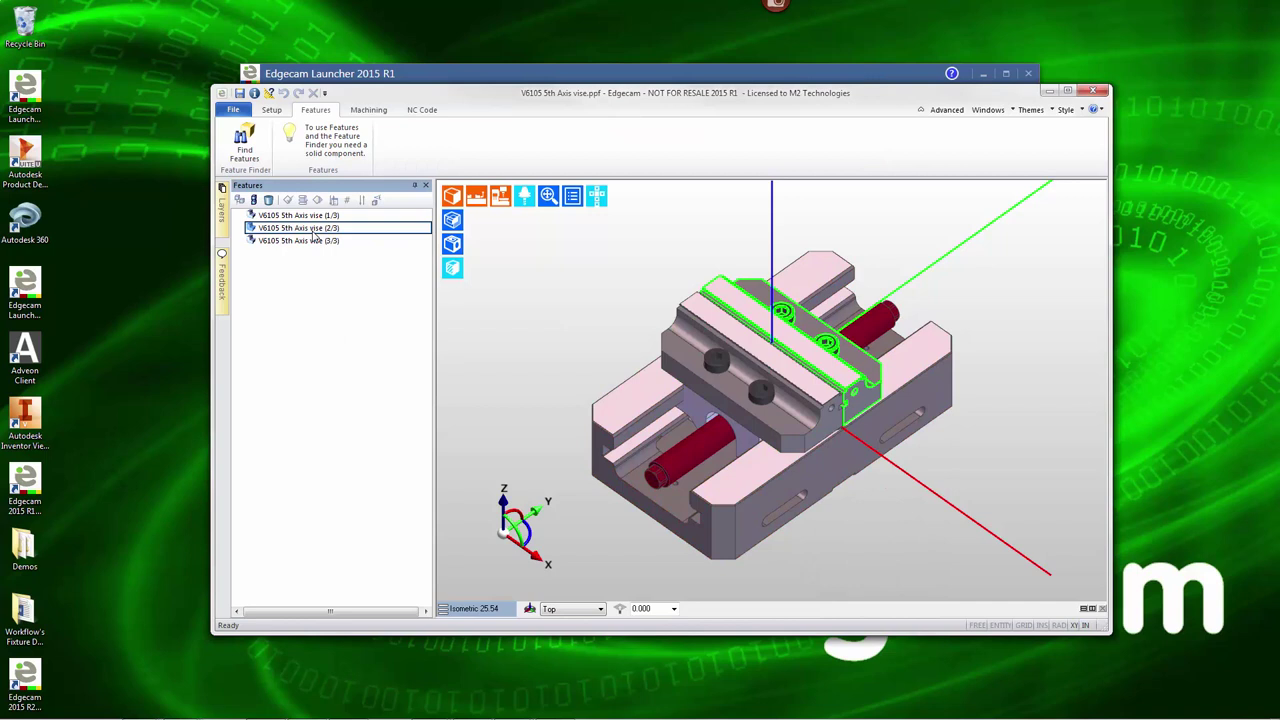
right_click(312, 230)
click(346, 295)
click(555, 707)
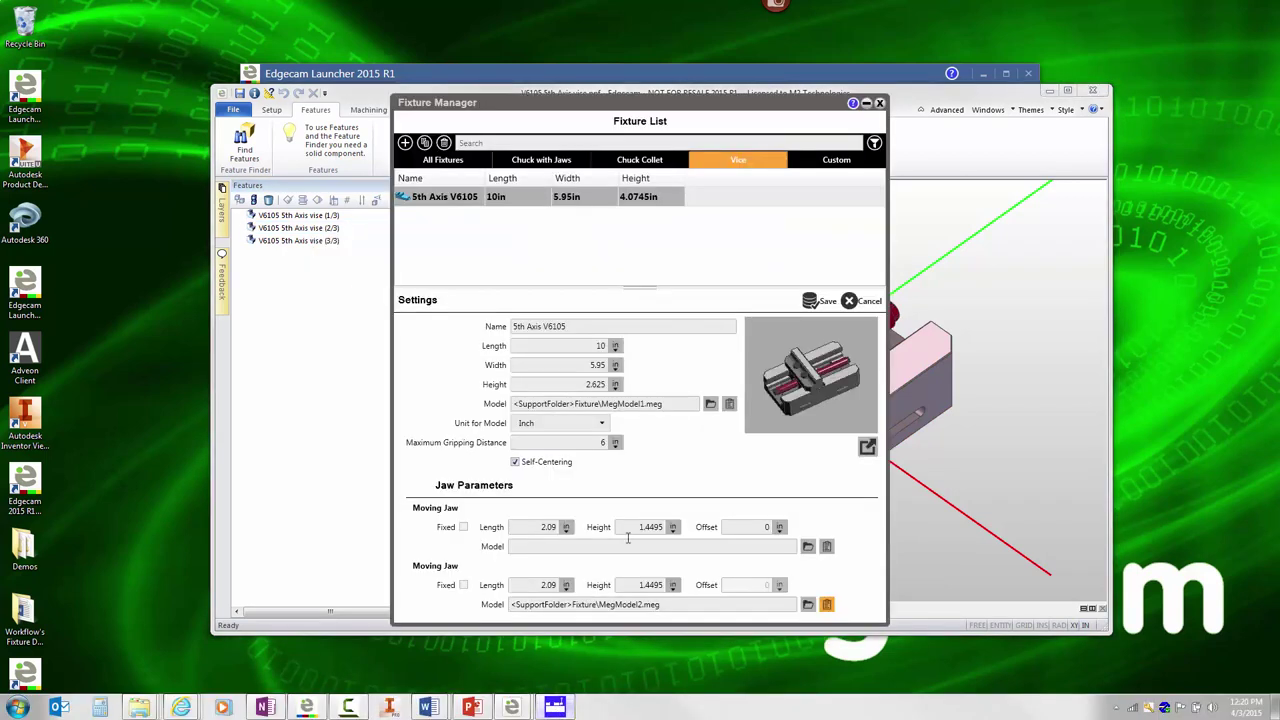
click(827, 548)
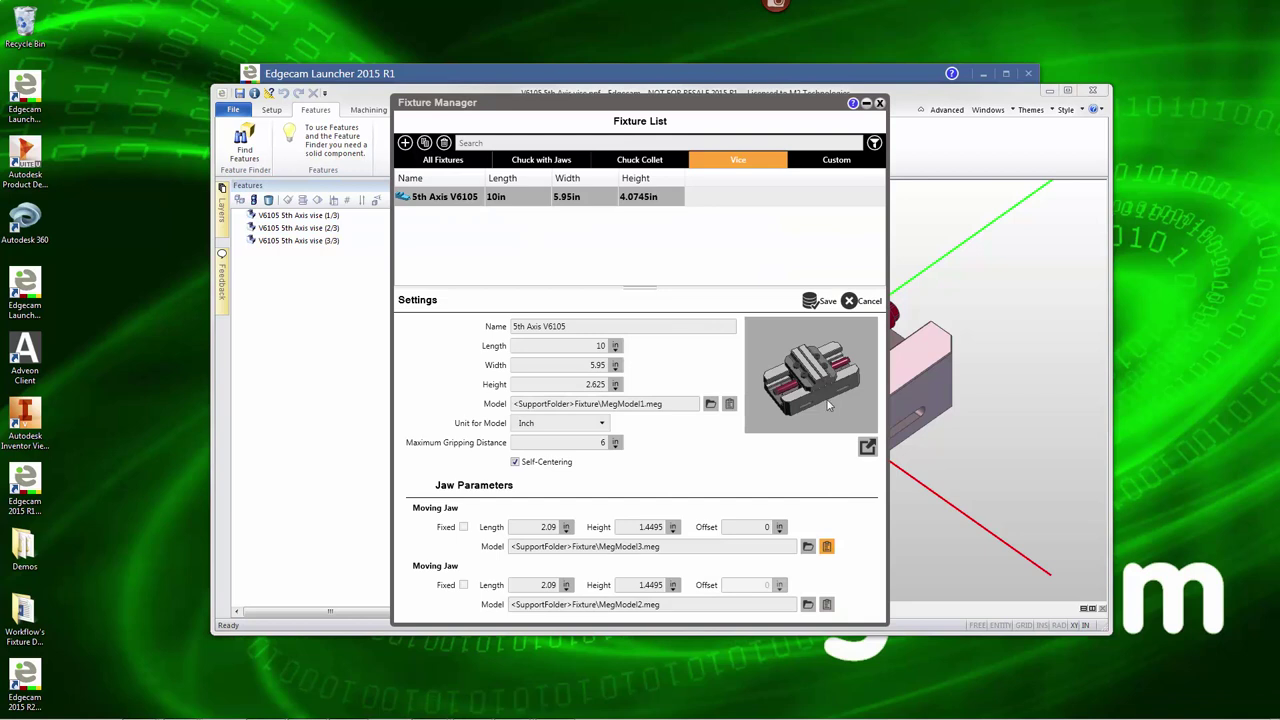
click(820, 303)
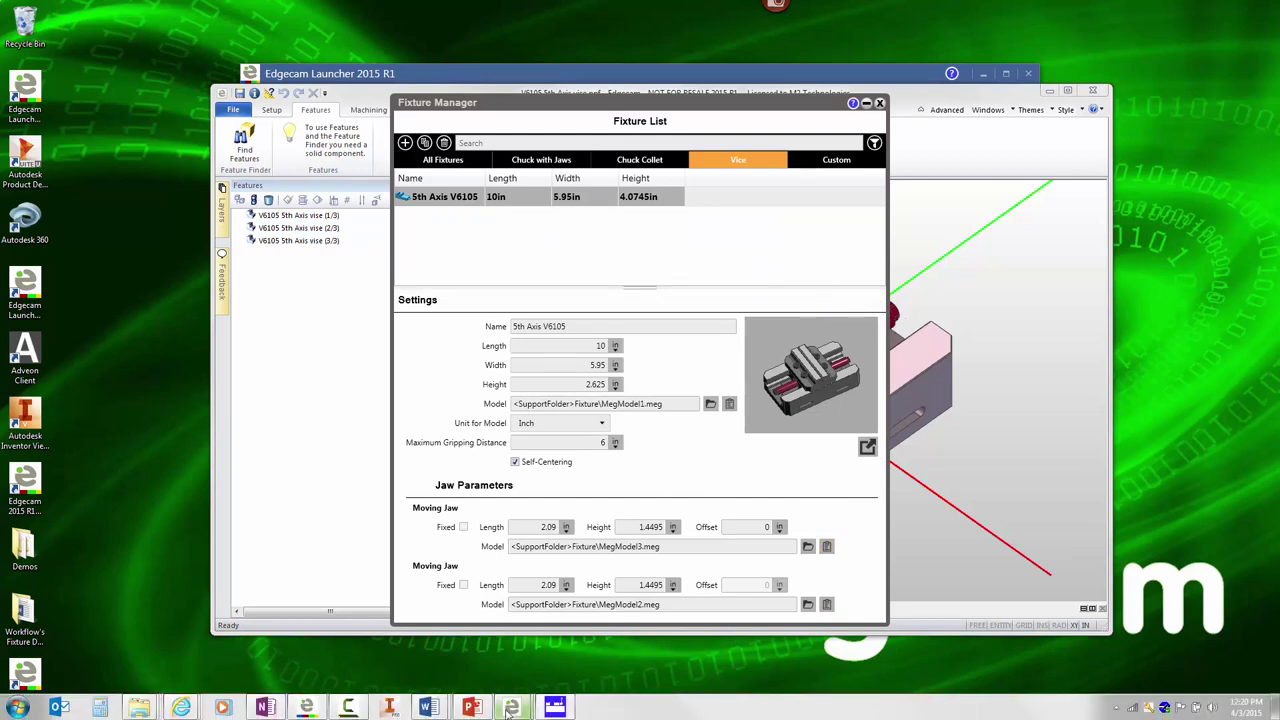
- Remove the current fixture and place the updated 5th Axis V6105 vise around the adapter plate
click(411, 675)
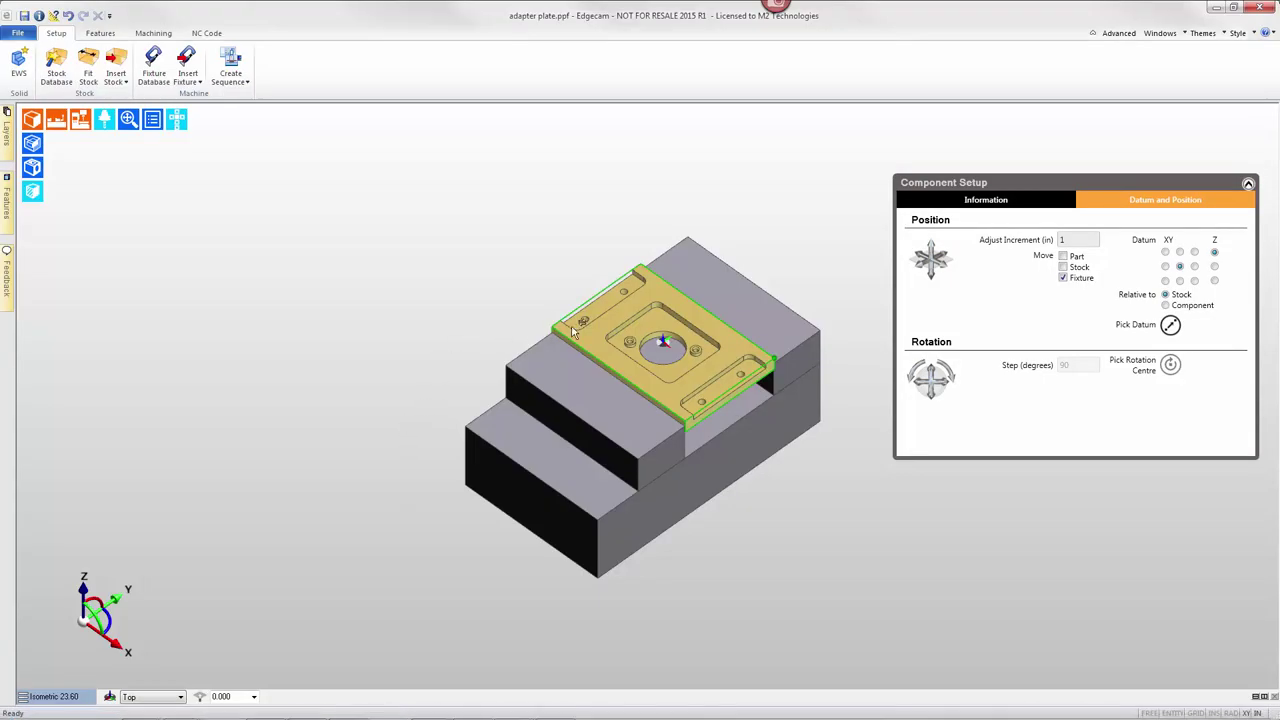
middle_drag(595, 336, 266, 254)
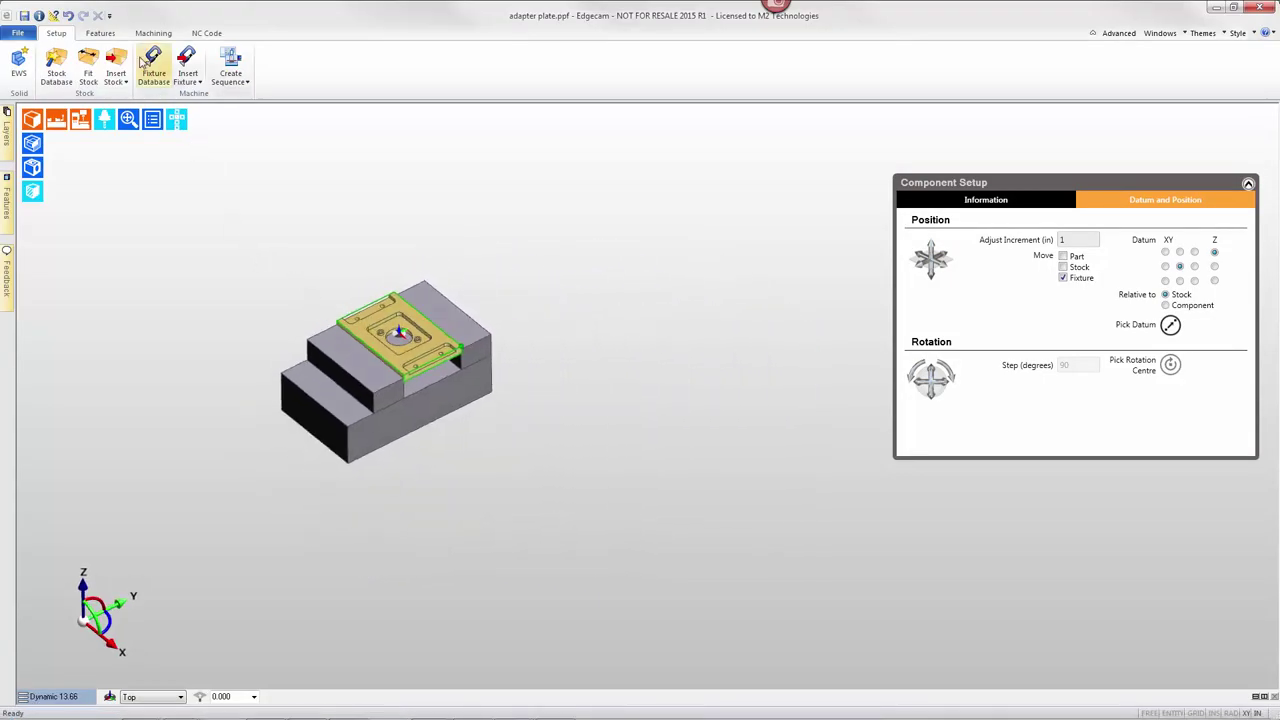
click(150, 65)
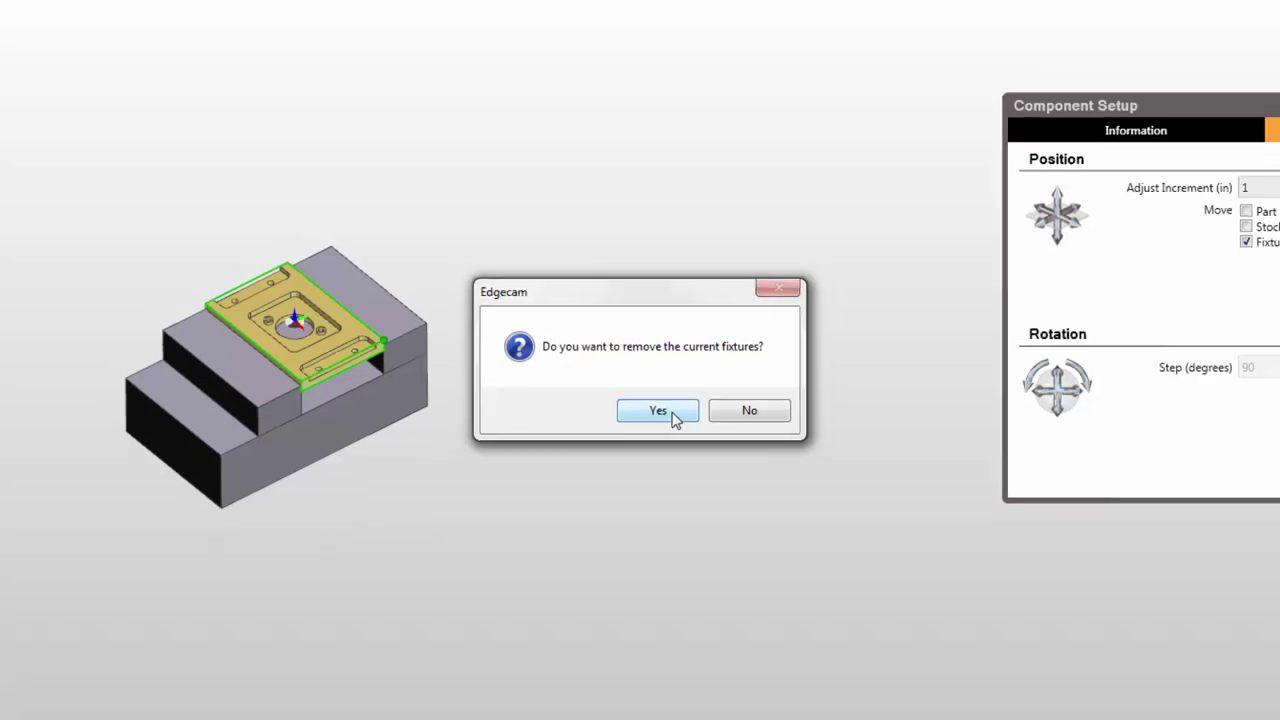
click(673, 414)
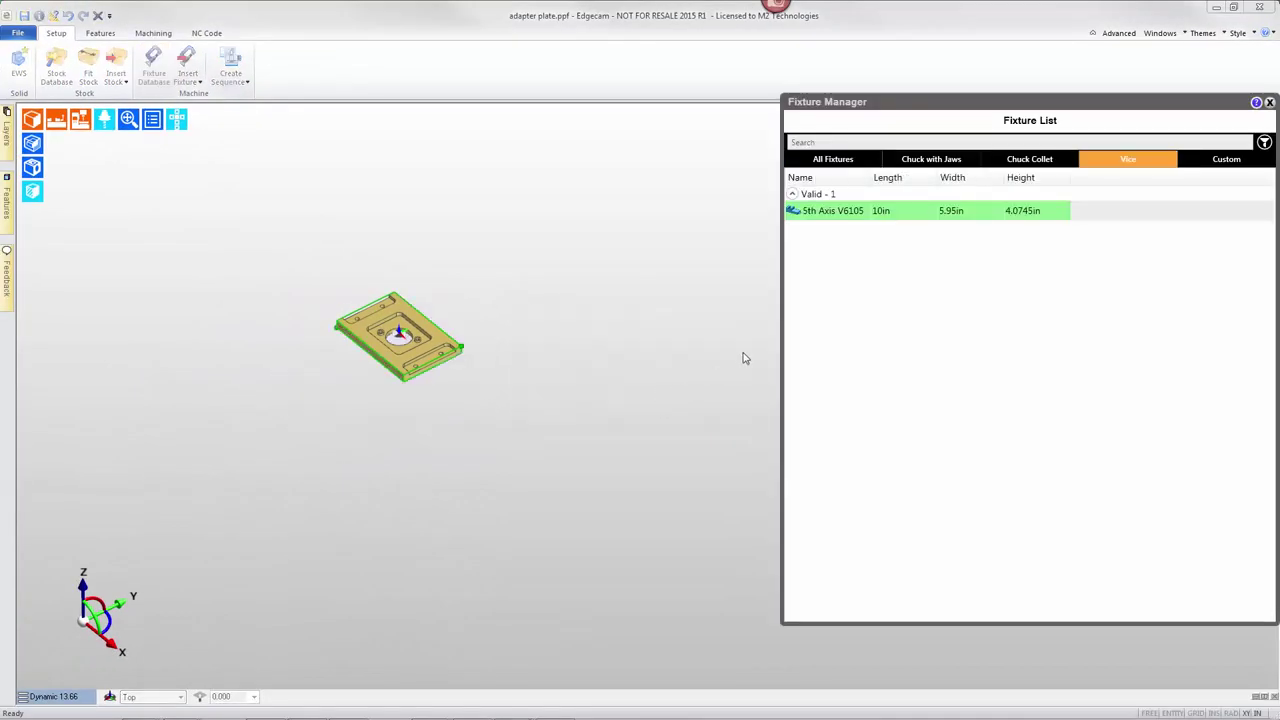
click(819, 213)
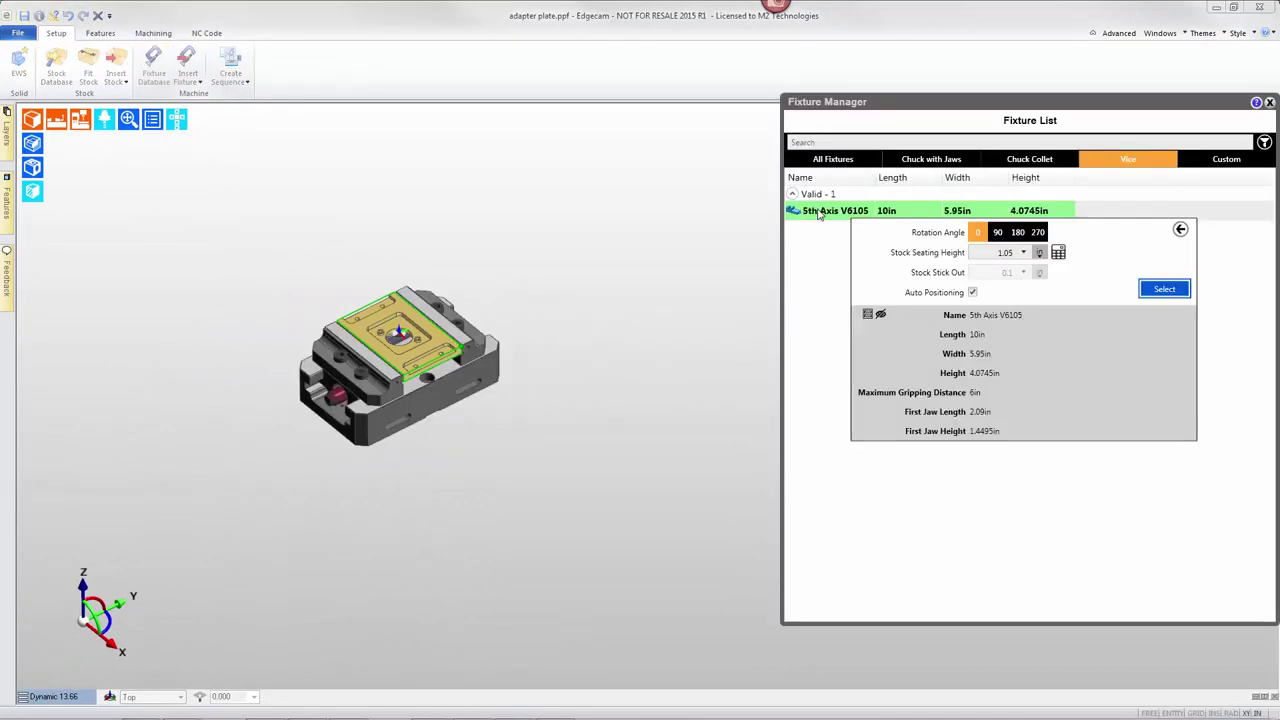
click(1165, 290)
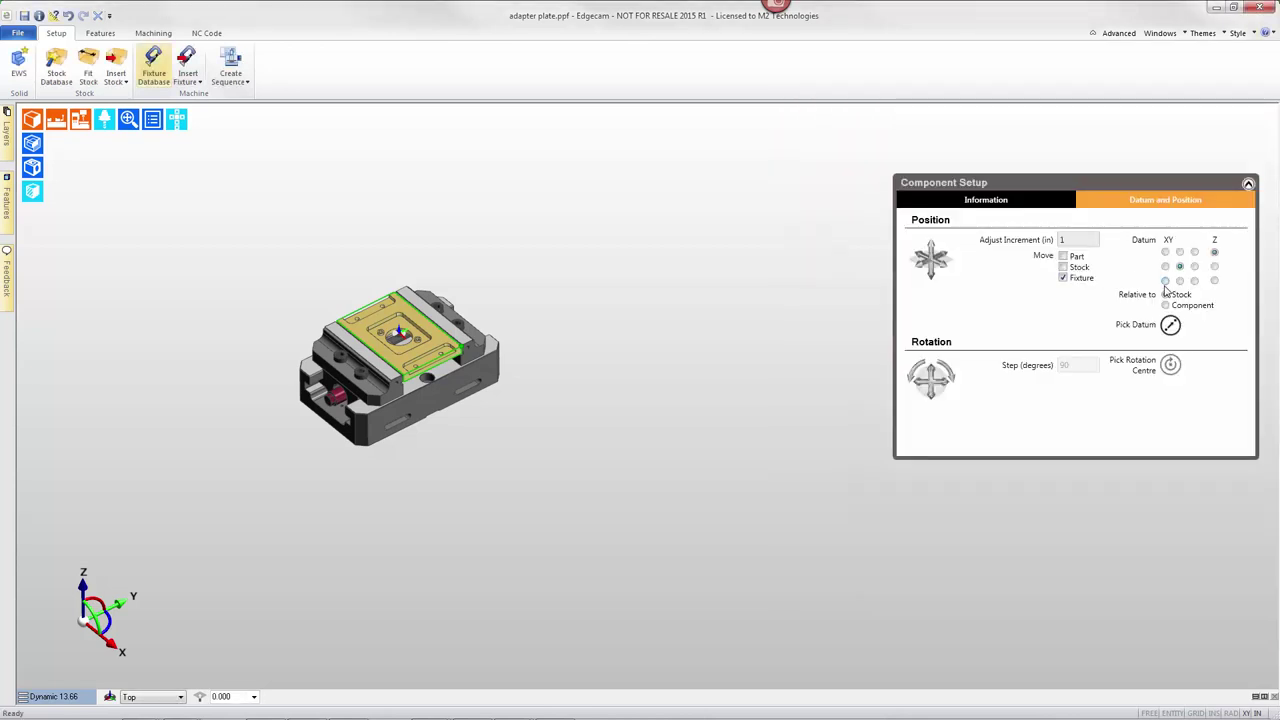